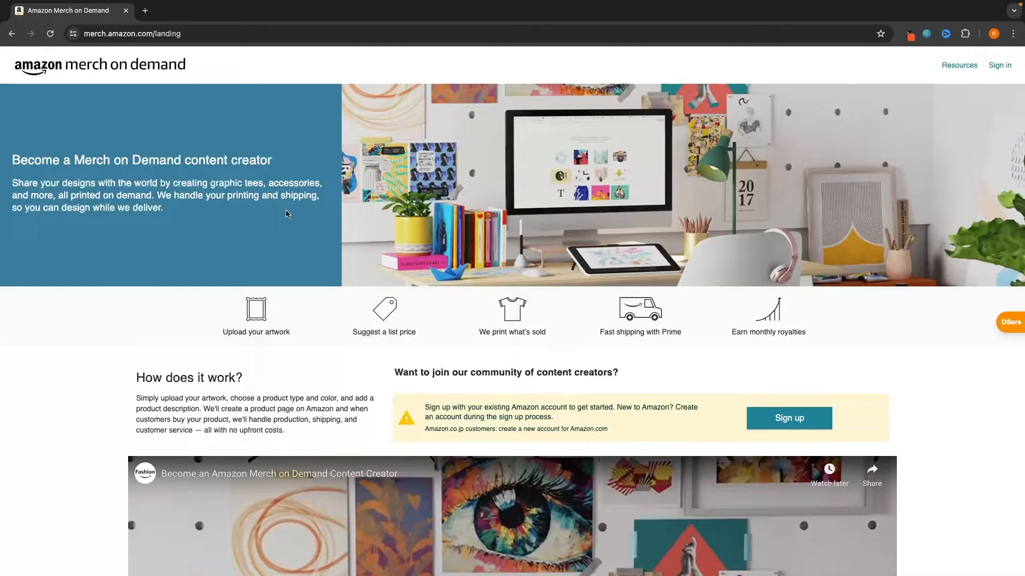
# Review the landing page's sign-up notices and community invitation, then choose Sign up for Merch on Demand.
pyautogui.scroll(-2, 324, 221)
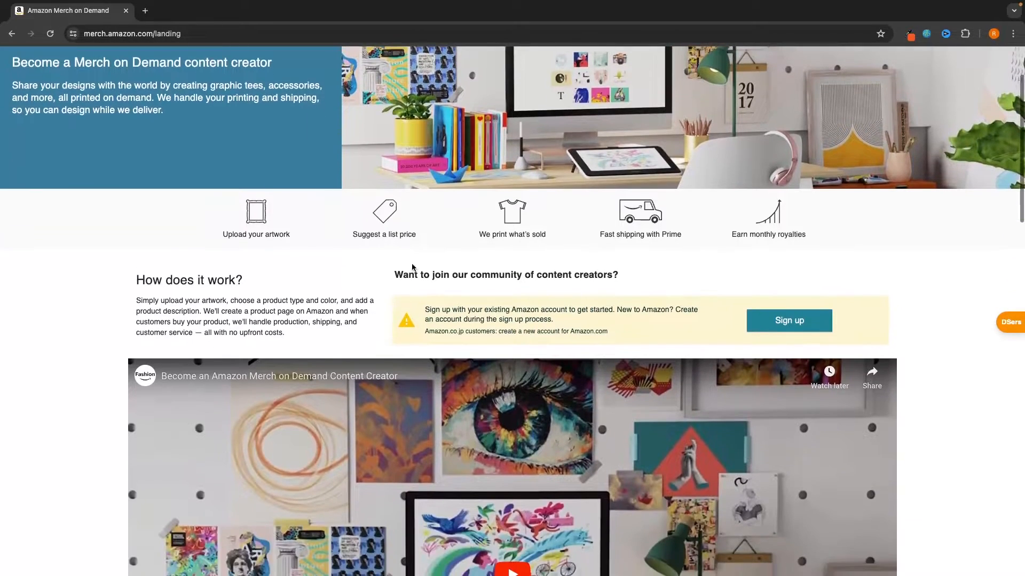
pyautogui.scroll(1, 425, 301)
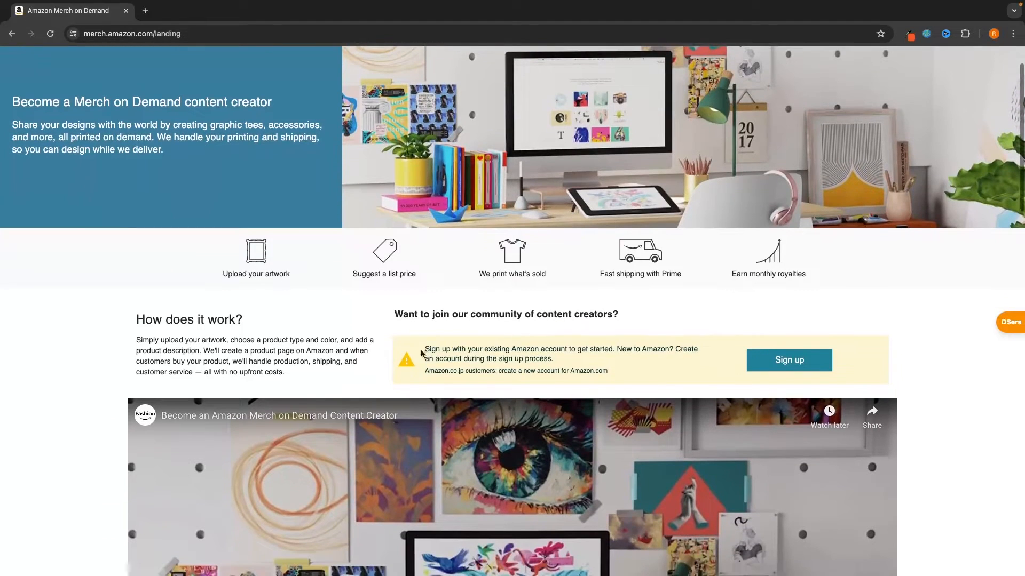
pyautogui.moveTo(422, 353); pyautogui.dragTo(566, 361)
pyautogui.click(645, 361)
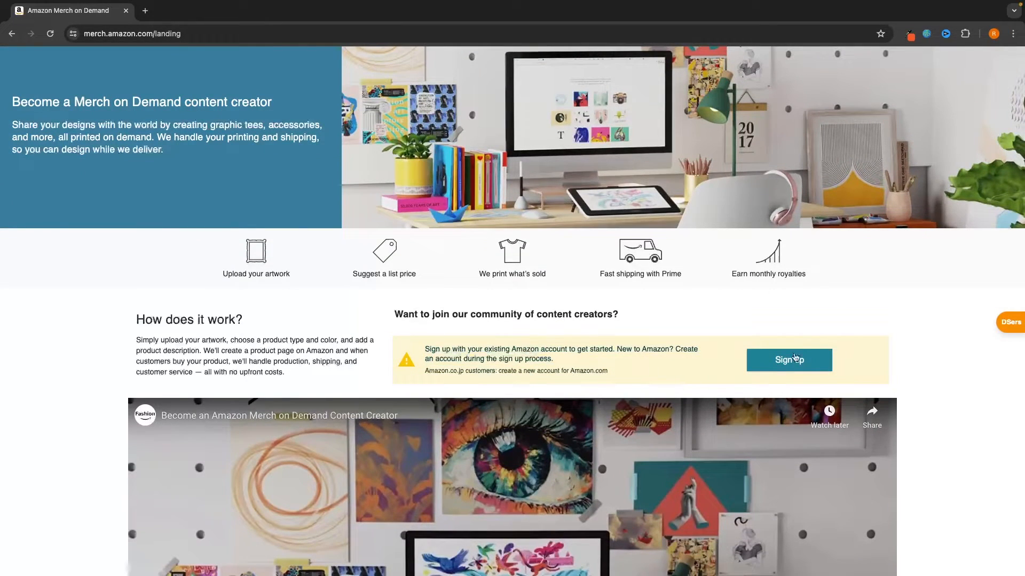
pyautogui.moveTo(395, 314); pyautogui.dragTo(639, 320)
pyautogui.click(645, 305)
pyautogui.scroll(-20, 631, 342)
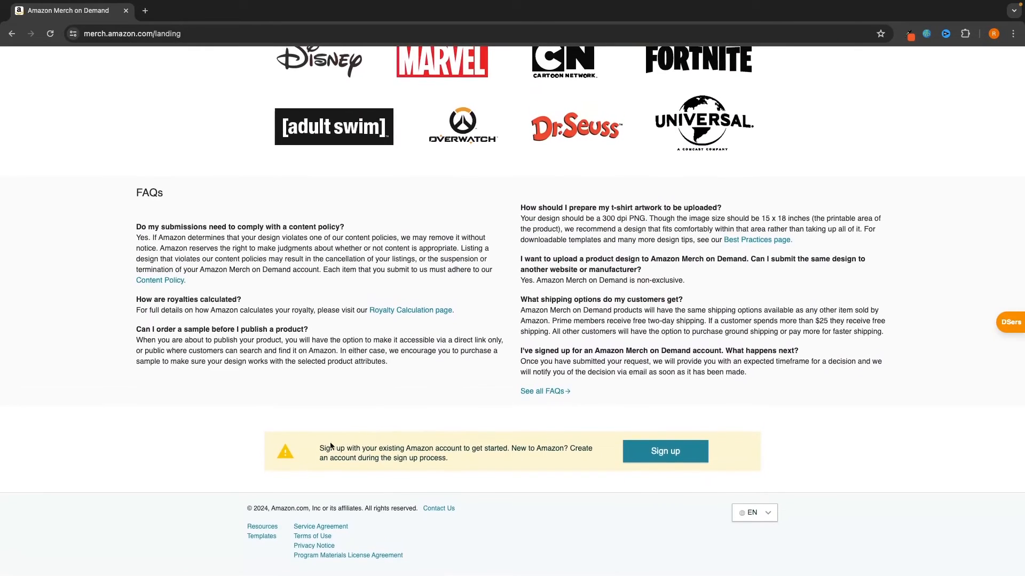
pyautogui.moveTo(319, 447); pyautogui.dragTo(471, 457)
pyautogui.click(472, 456)
pyautogui.click(676, 454)
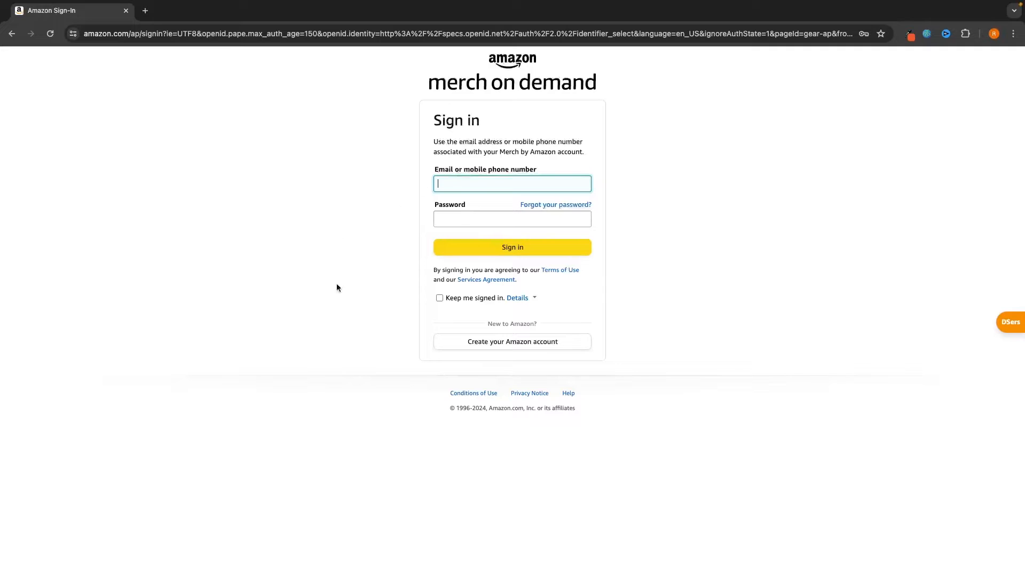
# Create a new Amazon account, review the Merch on Demand Services Agreement, and accept it.
pyautogui.click(505, 346)
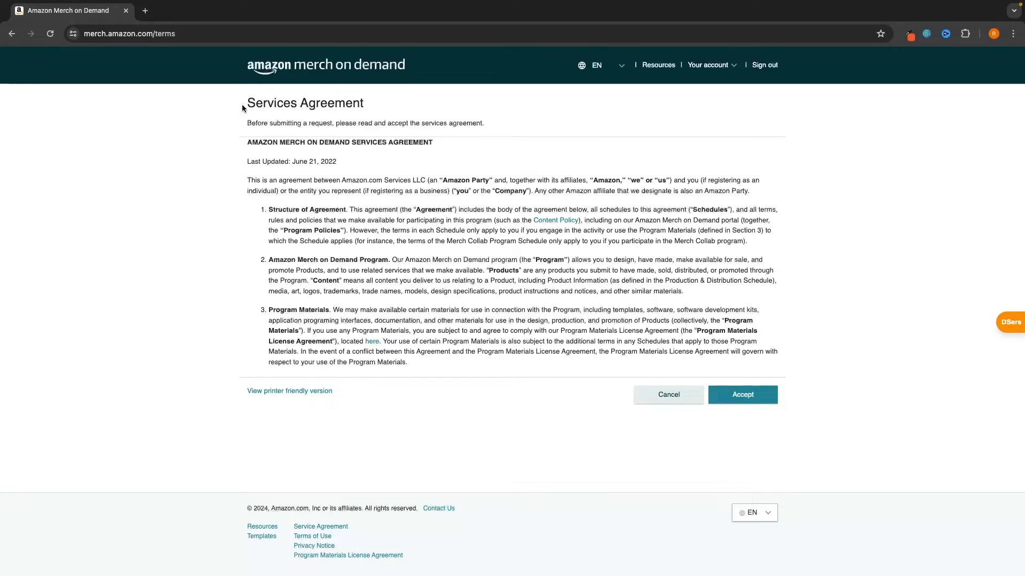
pyautogui.moveTo(247, 103); pyautogui.dragTo(386, 101)
pyautogui.click(386, 102)
pyautogui.moveTo(240, 180); pyautogui.dragTo(529, 326)
pyautogui.click(536, 321)
pyautogui.click(746, 399)
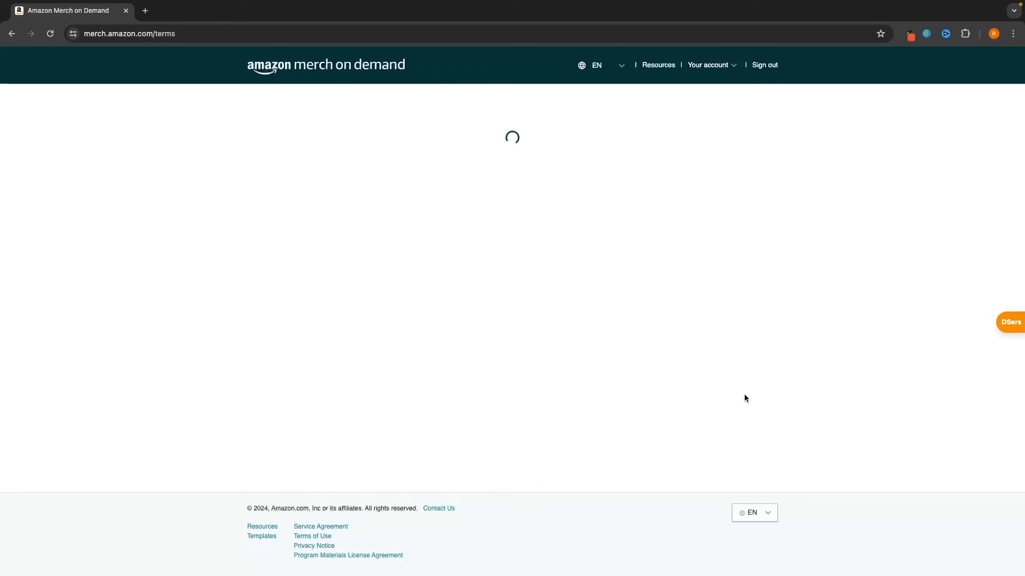
pyautogui.moveTo(246, 106); pyautogui.dragTo(548, 99)
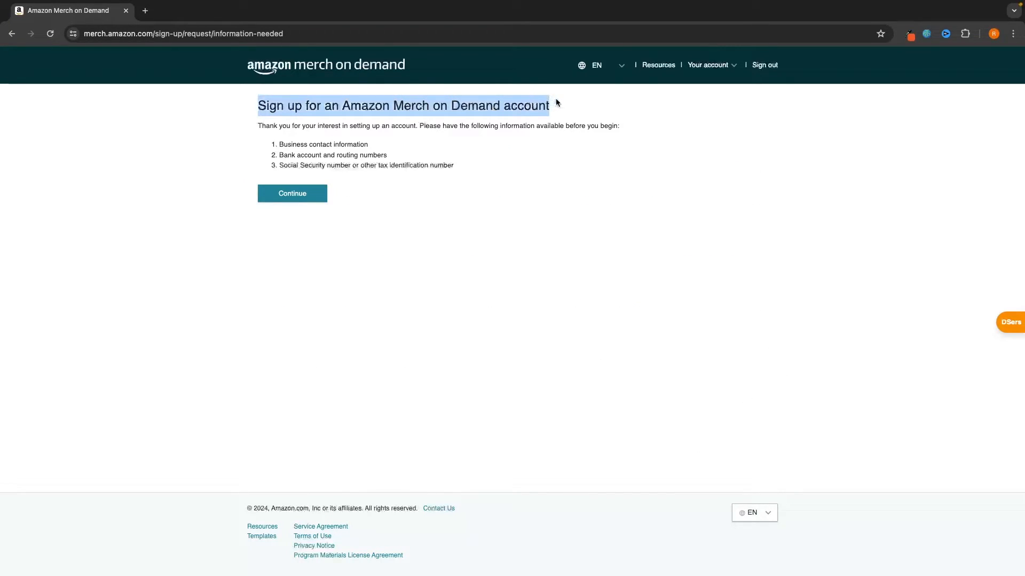
# Continue past the checklist of required business, bank and tax information.
pyautogui.click(575, 111)
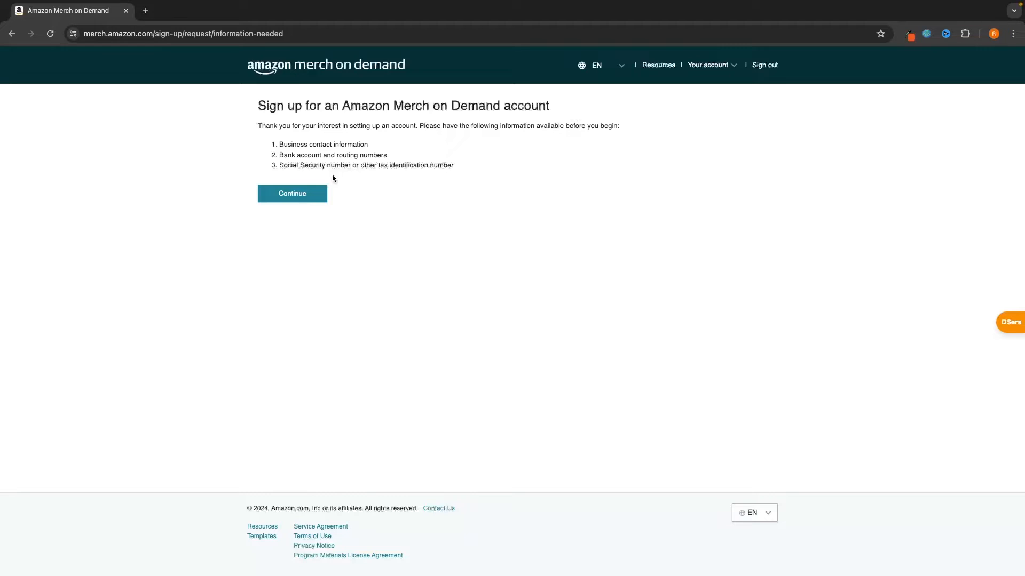
pyautogui.click(312, 192)
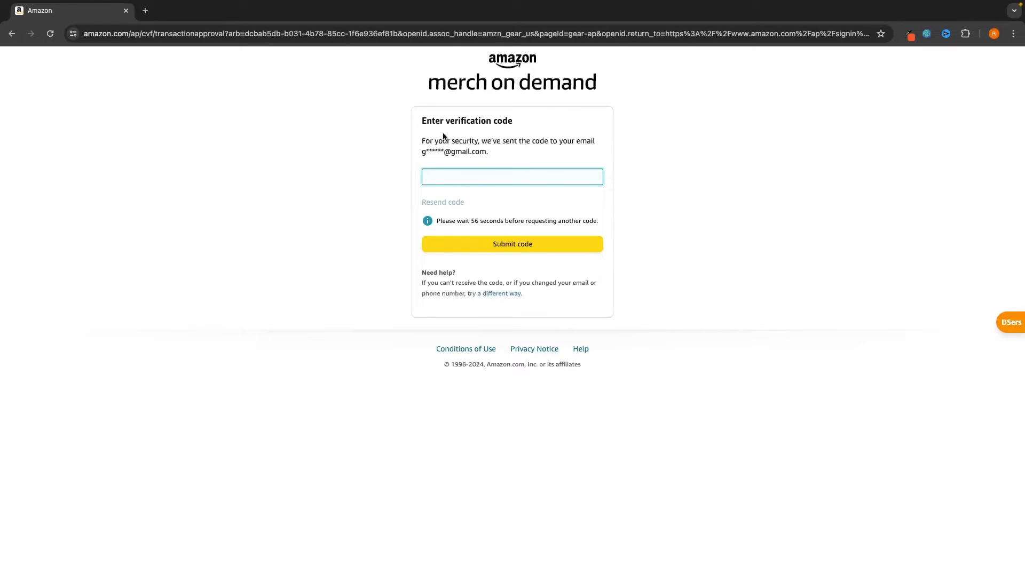
# Copy the emailed verification code from Gmail, paste it into Amazon, and submit it.
pyautogui.moveTo(419, 150); pyautogui.dragTo(499, 153)
pyautogui.click(499, 153)
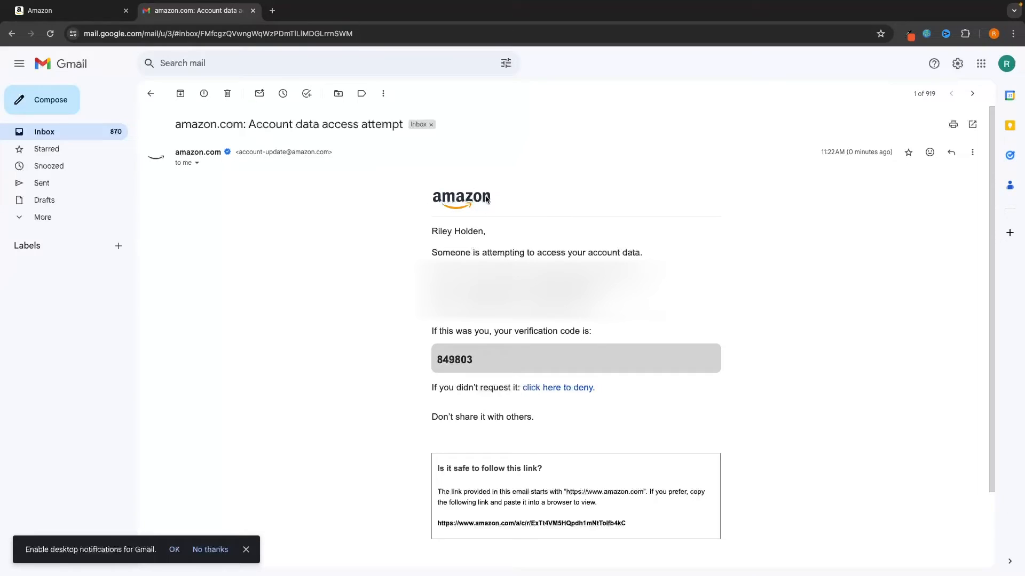
pyautogui.moveTo(515, 361); pyautogui.dragTo(434, 361)
pyautogui.press('super+c')
pyautogui.click(65, 10)
pyautogui.click(444, 171)
pyautogui.press('super+v')
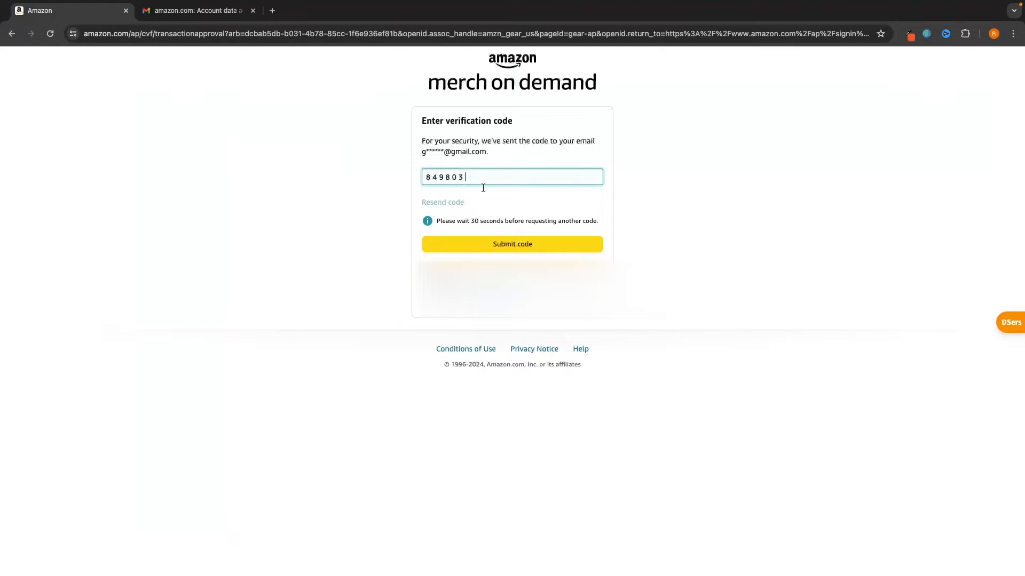
pyautogui.click(508, 245)
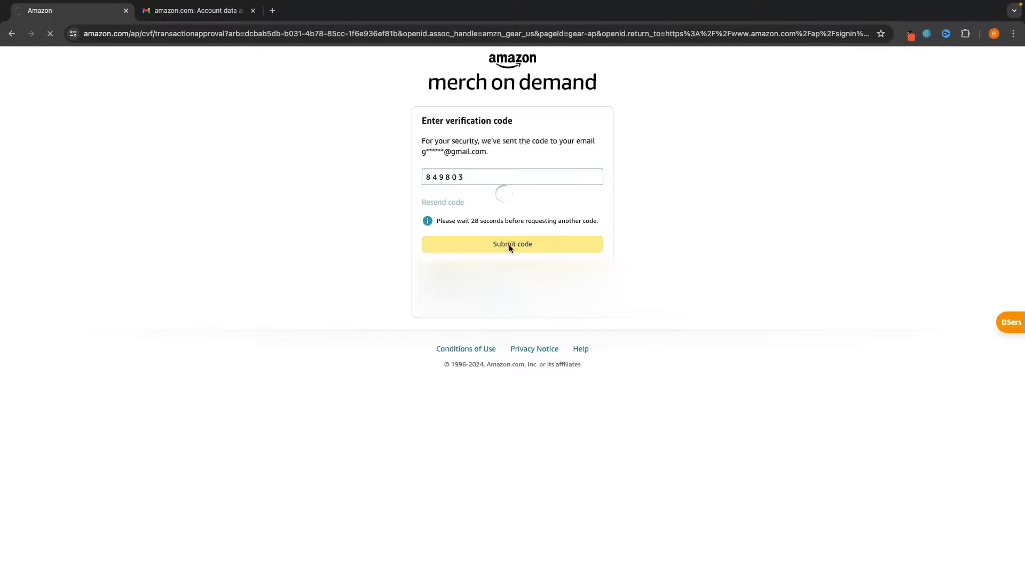
# Choose United Kingdom +44 as the phone country code and enter the one-time password.
pyautogui.click(451, 165)
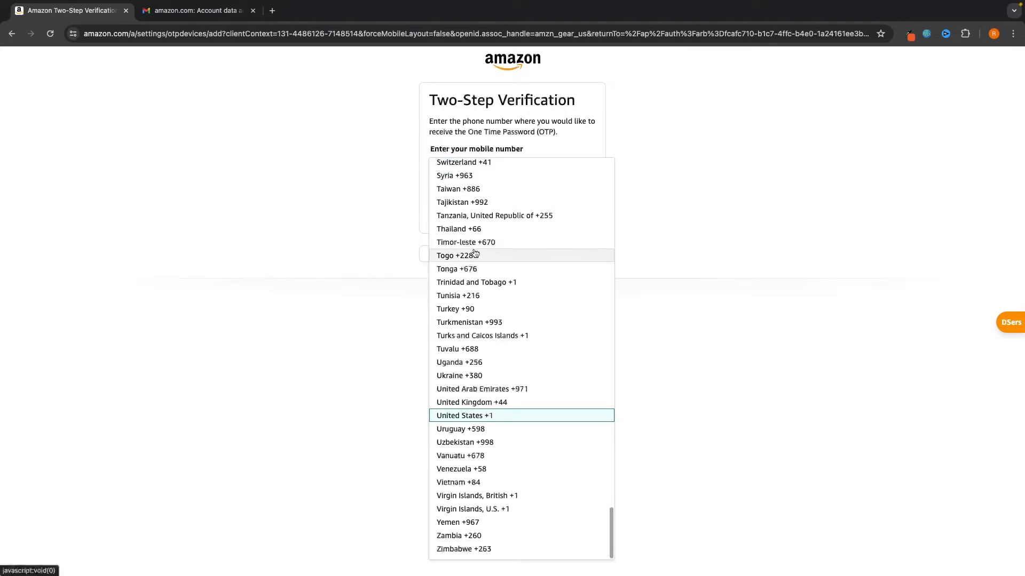
pyautogui.click(472, 403)
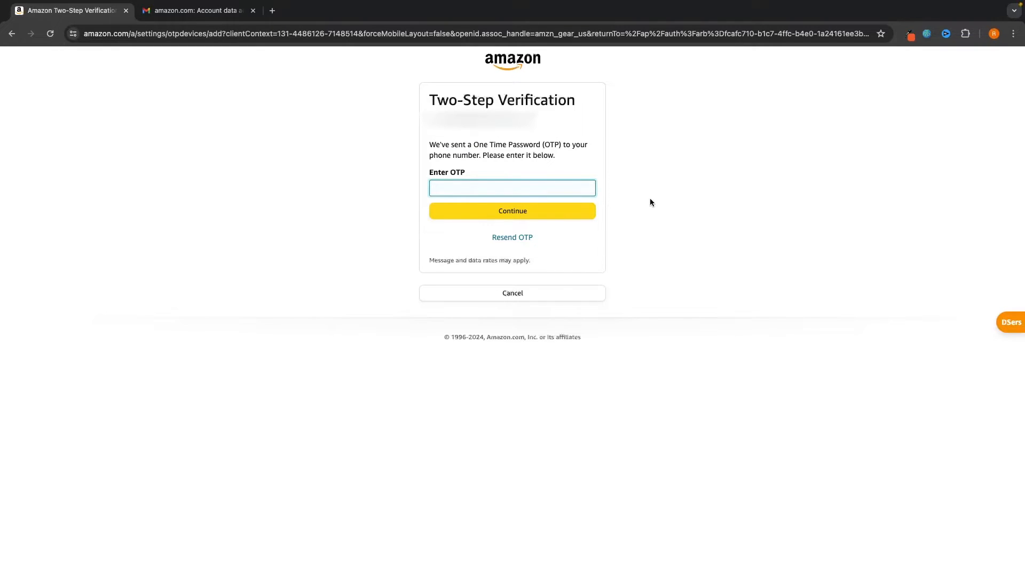
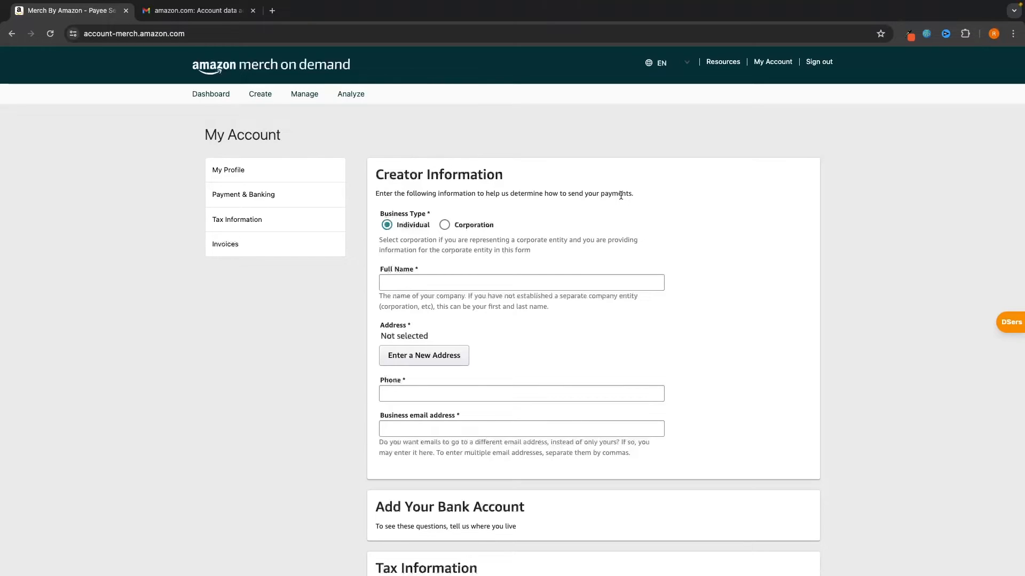
# Keep the business type as Individual and enter the creator's full name.
pyautogui.moveTo(373, 174); pyautogui.dragTo(509, 177)
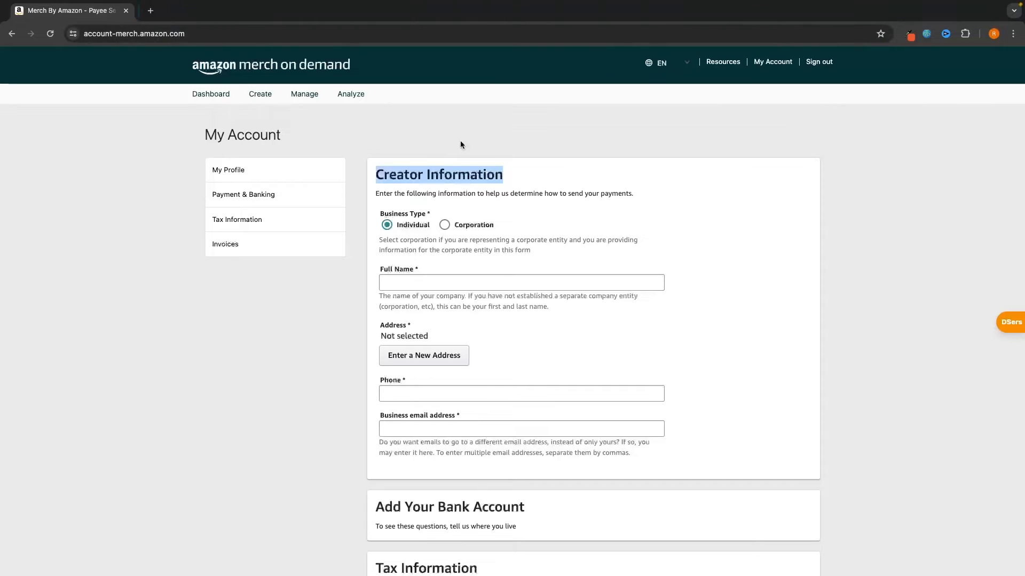
pyautogui.click(564, 191)
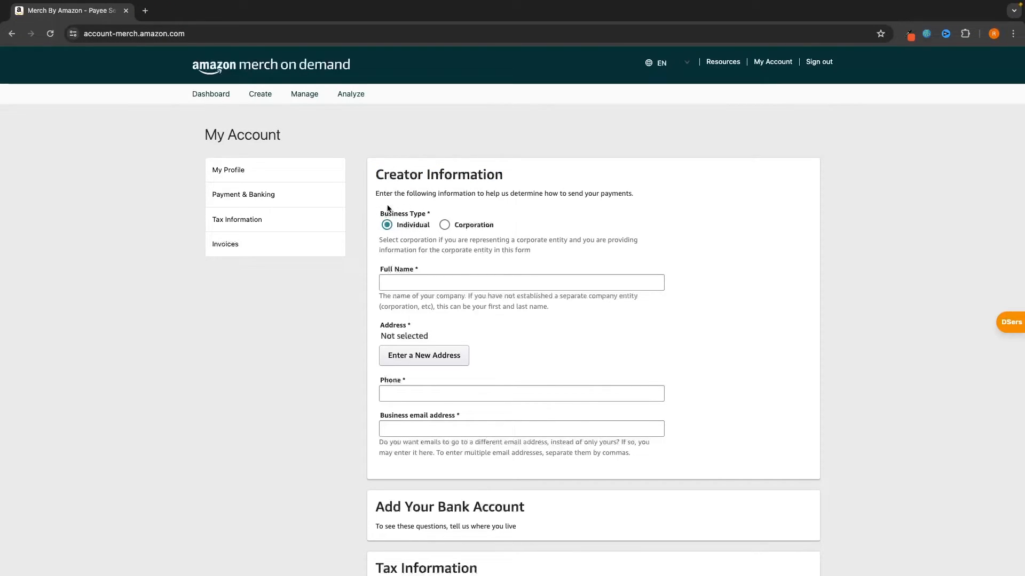
pyautogui.click(466, 226)
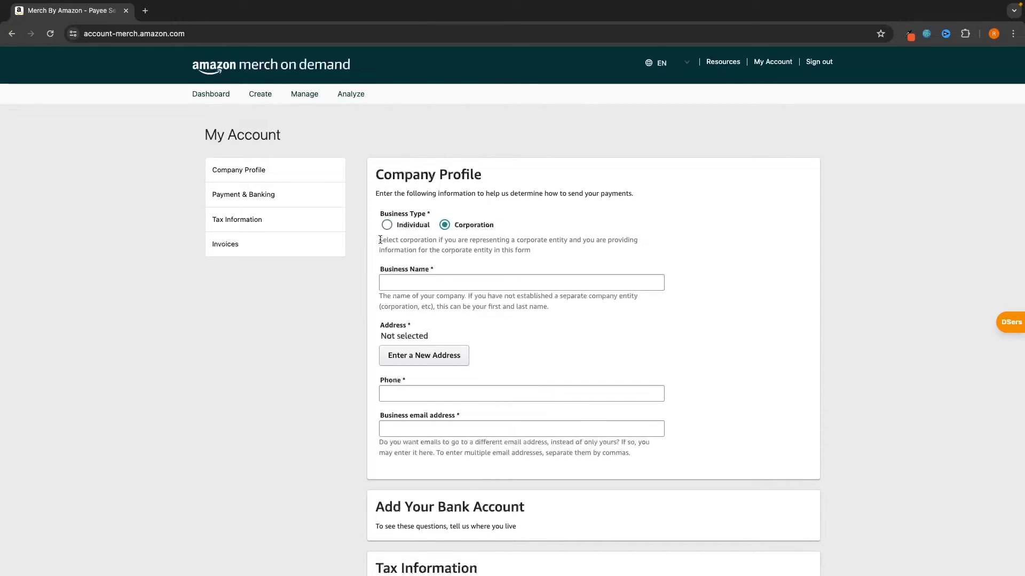
pyautogui.moveTo(379, 240); pyautogui.dragTo(518, 264)
pyautogui.click(559, 248)
pyautogui.click(427, 229)
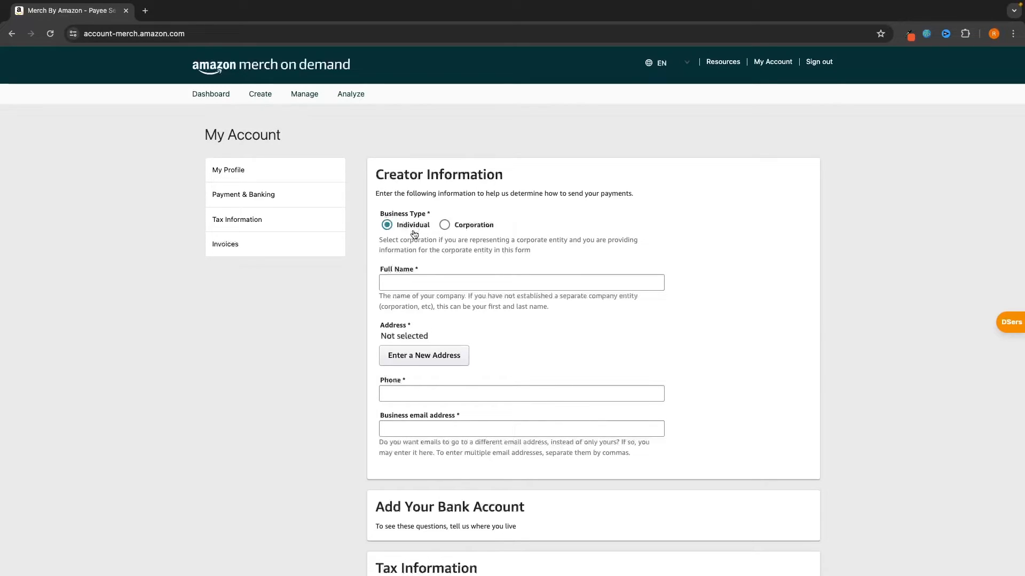
pyautogui.scroll(-1, 415, 236)
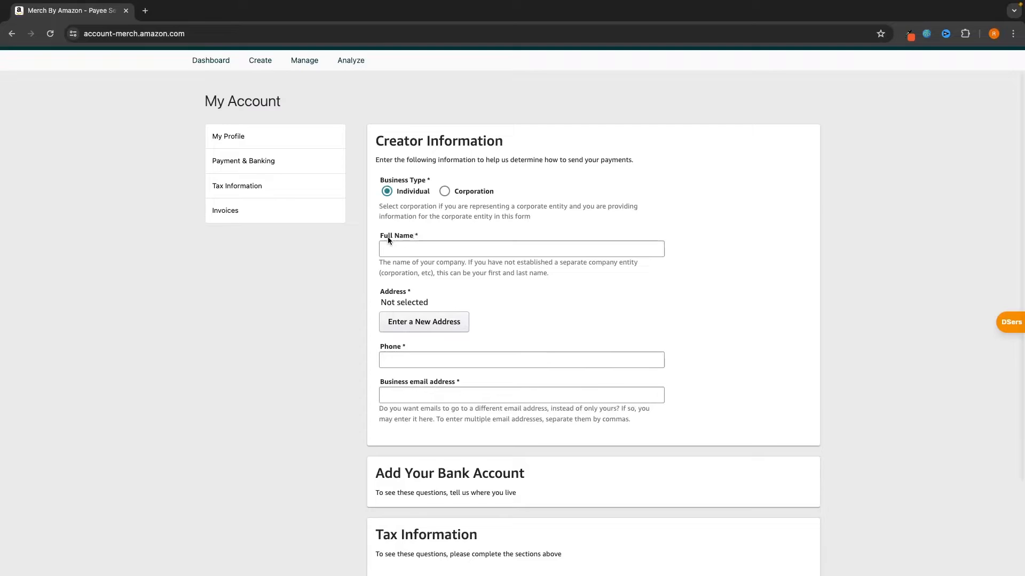
pyautogui.click(387, 240)
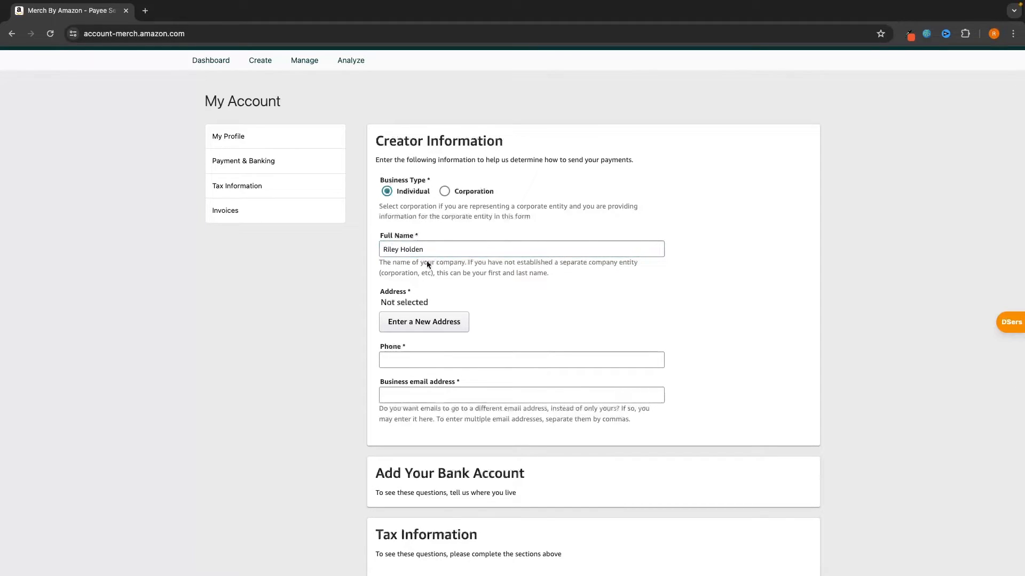
# Add a new United Kingdom address and save it to the Creator Information form.
pyautogui.scroll(-1, 400, 266)
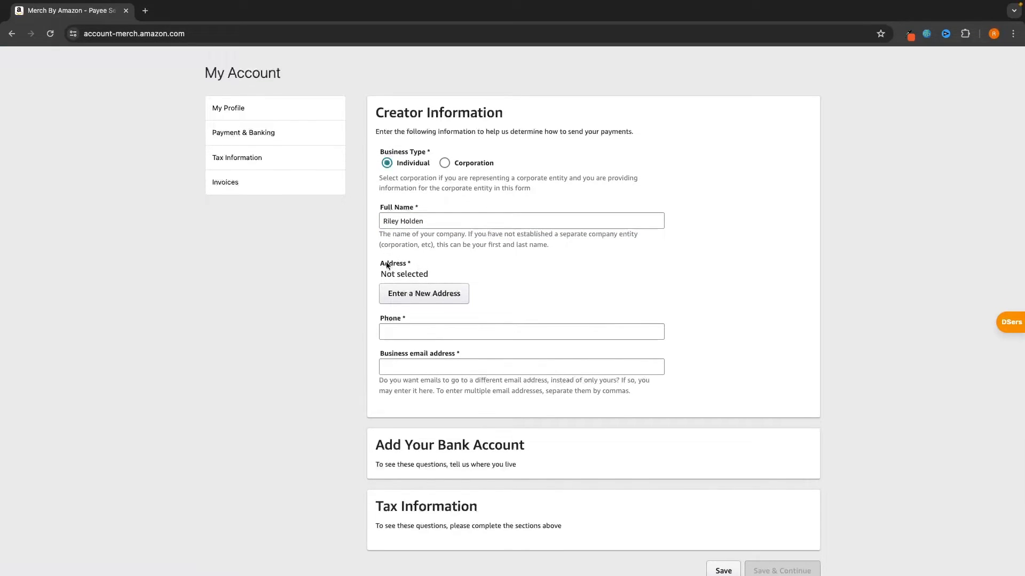
pyautogui.click(412, 297)
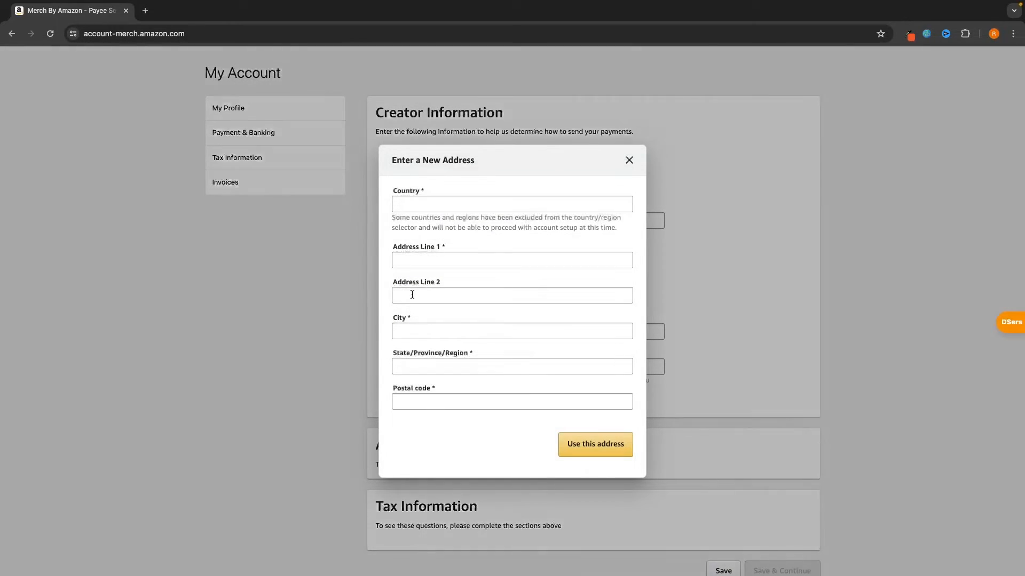
pyautogui.click(461, 206)
pyautogui.click(457, 249)
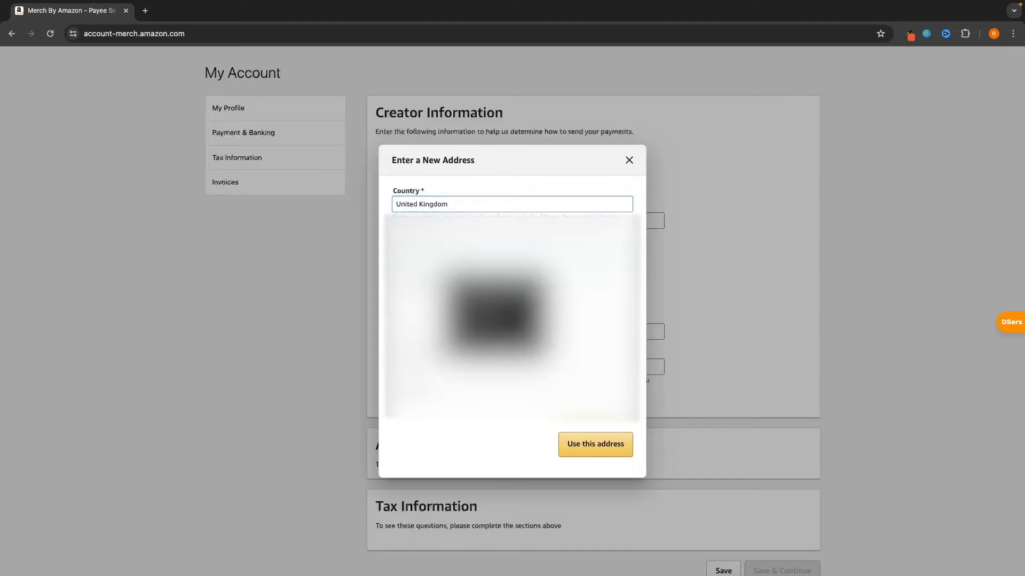
pyautogui.click(604, 454)
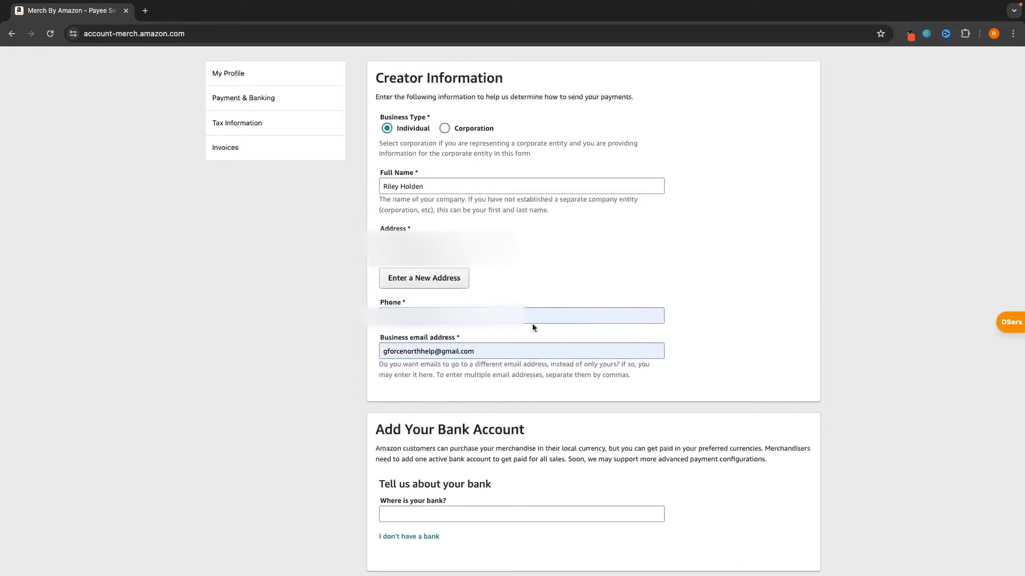
# Set the bank location to United Kingdom, revealing the IBAN and BIC fields.
pyautogui.scroll(-4, 519, 371)
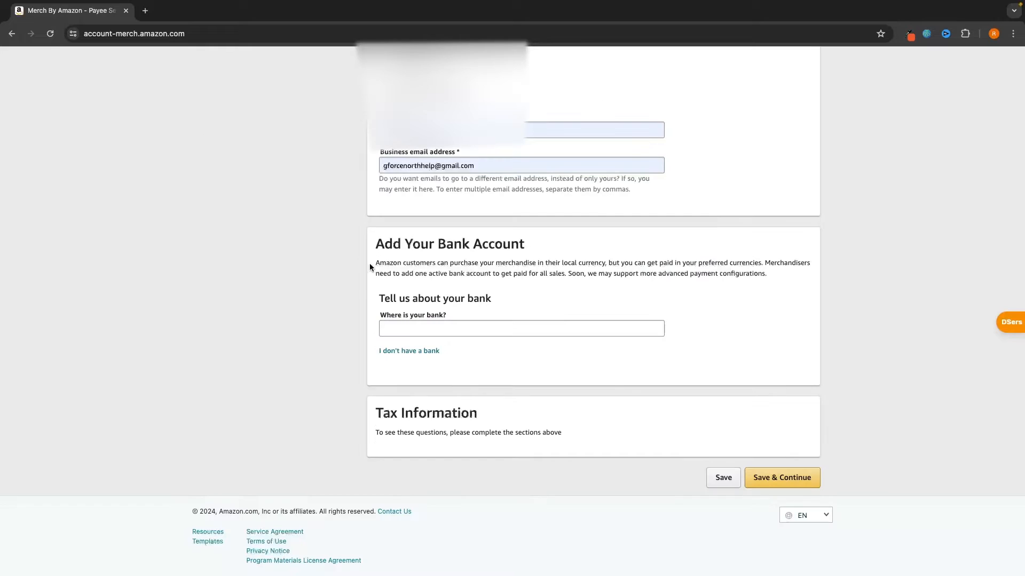
pyautogui.moveTo(376, 247); pyautogui.dragTo(533, 247)
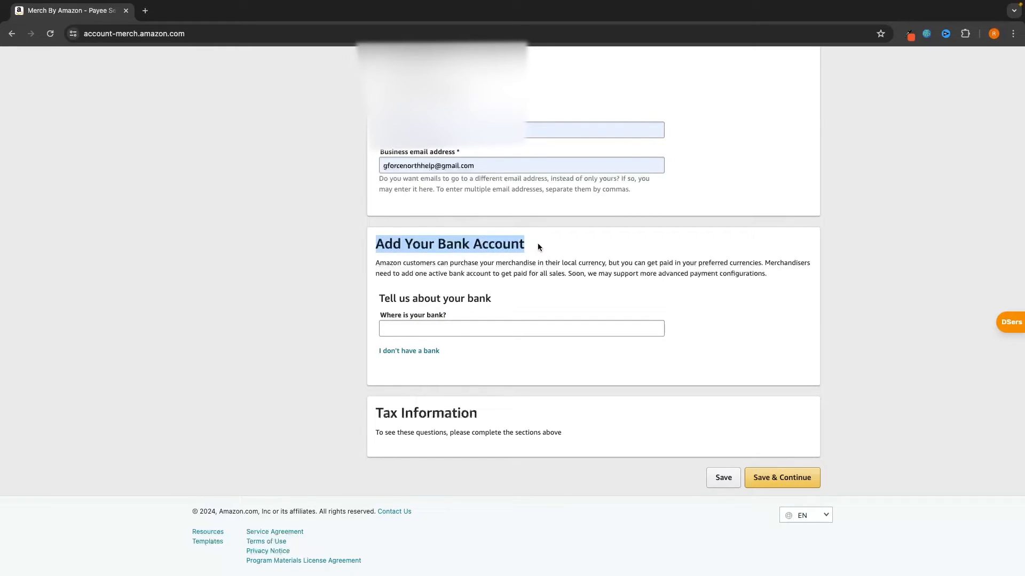
pyautogui.click(535, 247)
pyautogui.moveTo(608, 263); pyautogui.dragTo(762, 262)
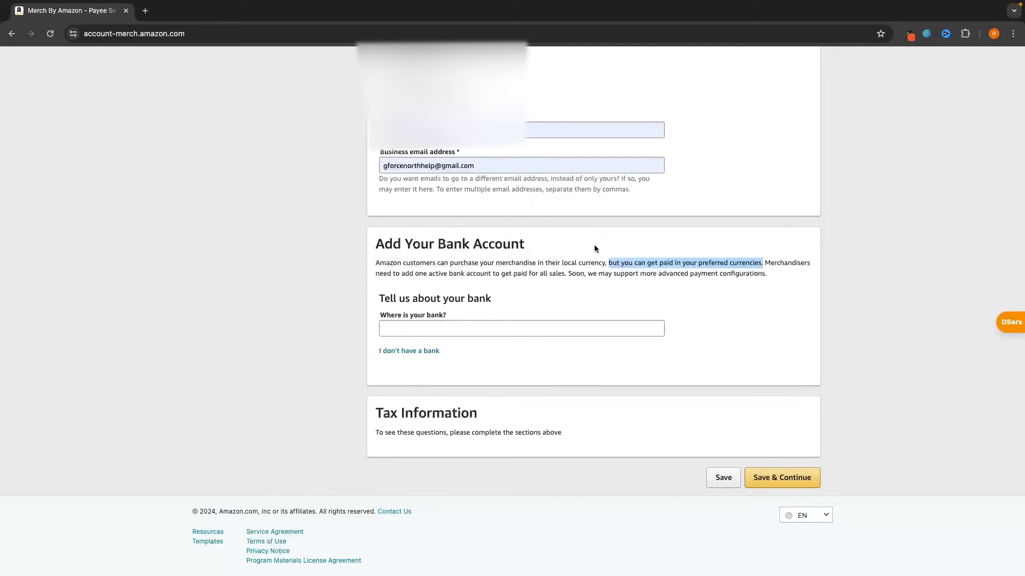
pyautogui.moveTo(378, 298); pyautogui.dragTo(514, 299)
pyautogui.click(459, 293)
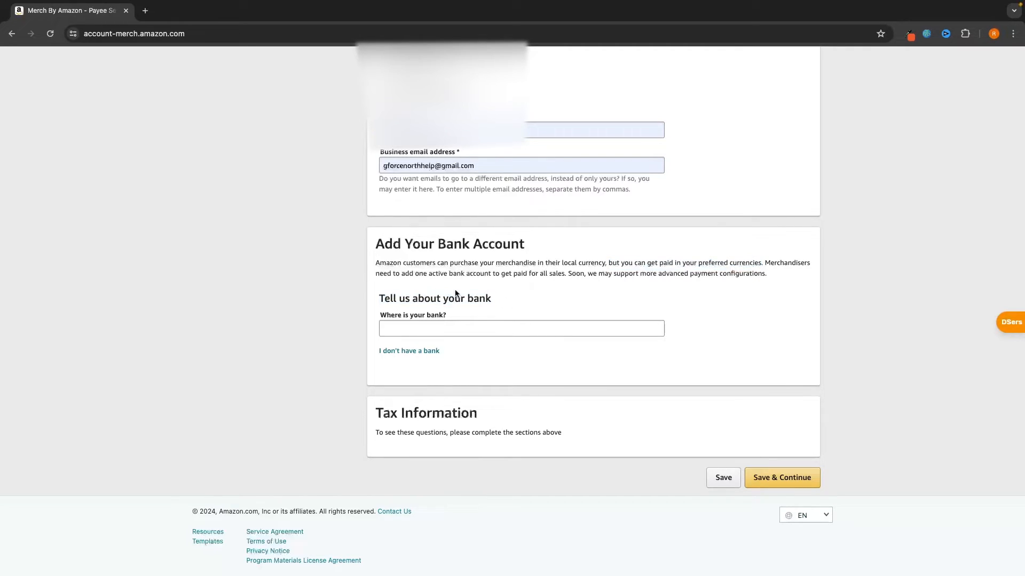
pyautogui.click(386, 329)
pyautogui.scroll(-15, 441, 376)
pyautogui.scroll(15, 441, 375)
pyautogui.click(435, 373)
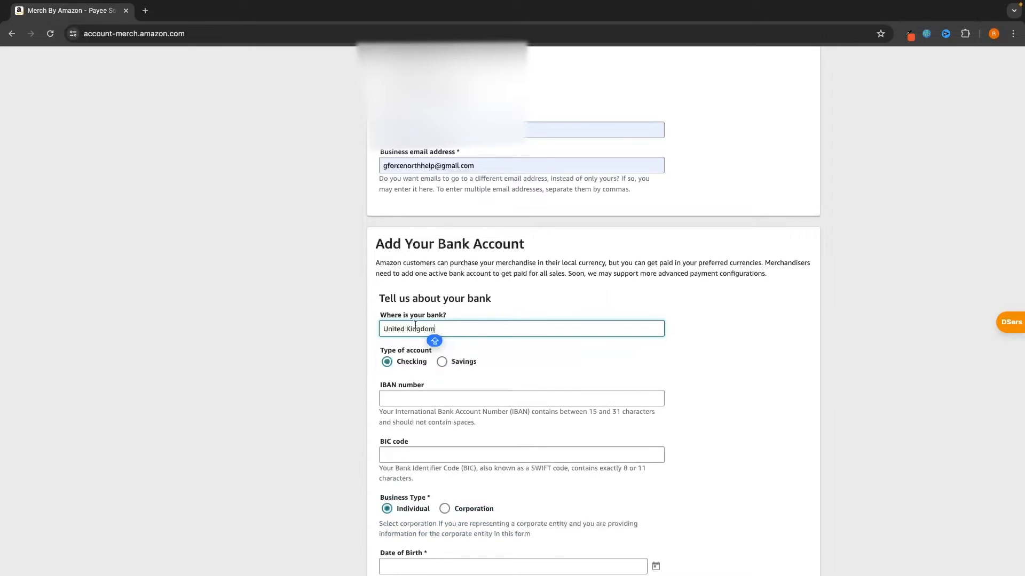
pyautogui.click(374, 328)
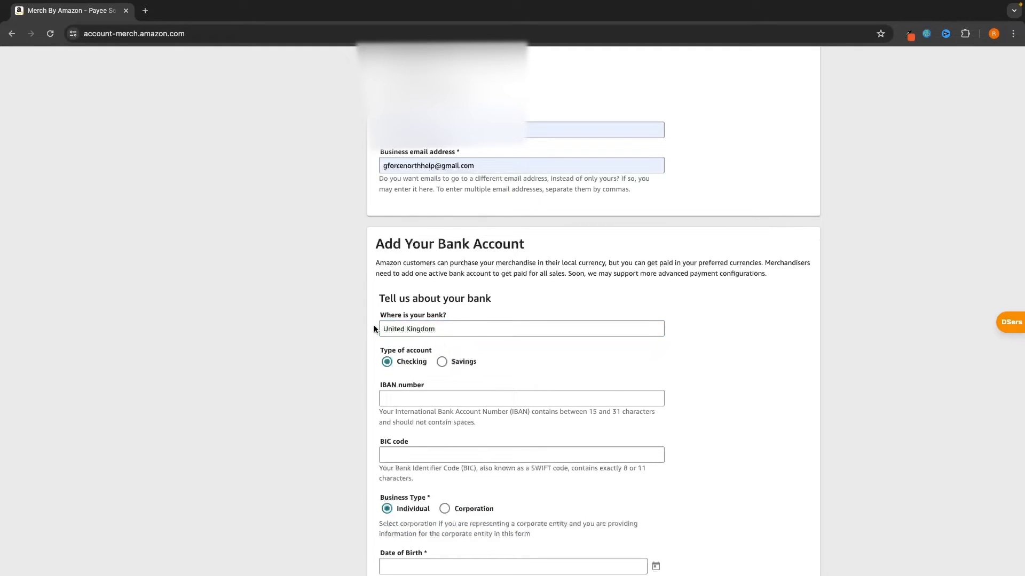
# Leave the IBAN field empty so it is flagged as required.
pyautogui.scroll(-4, 373, 328)
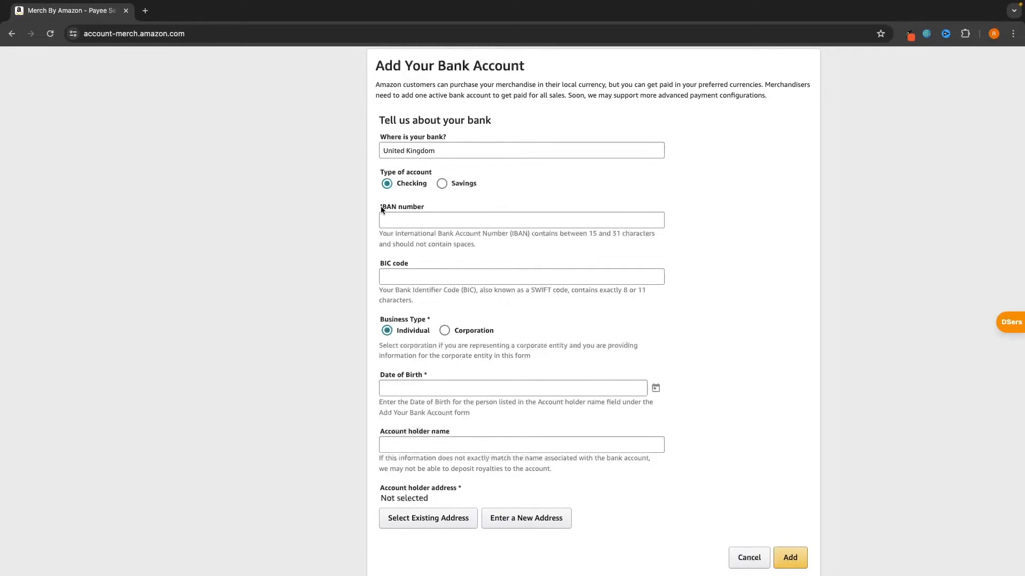
pyautogui.click(421, 208)
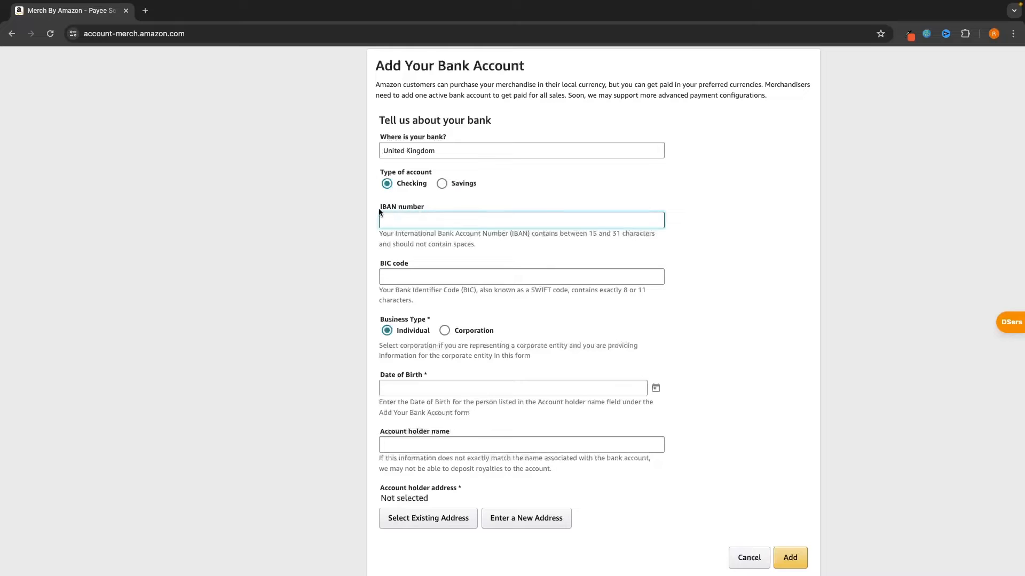
pyautogui.click(362, 221)
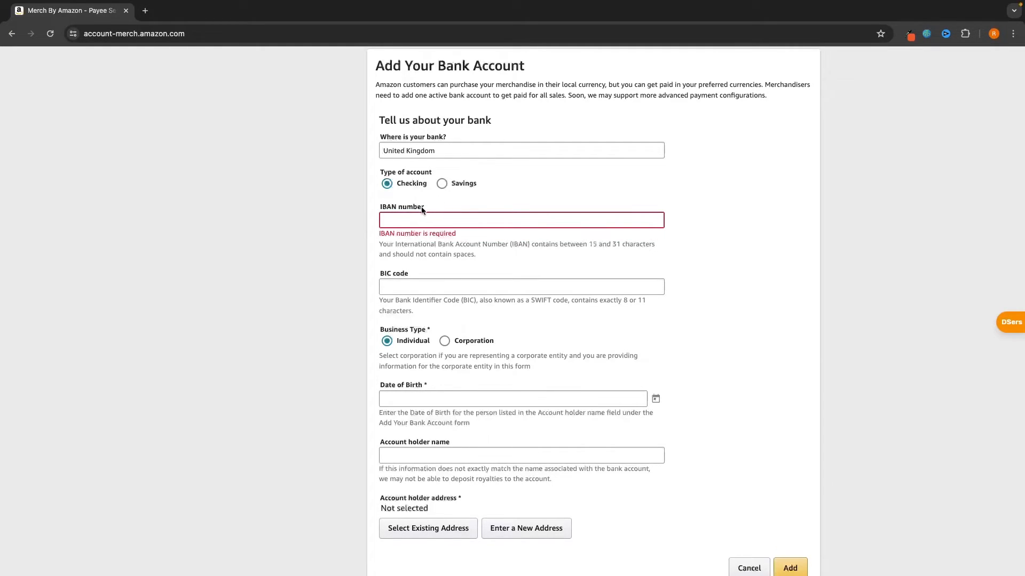
pyautogui.click(145, 11)
# Search Google for 'where to find iban number', note it's on a bank statement, and close the tab.
pyautogui.write('where to find iban ')
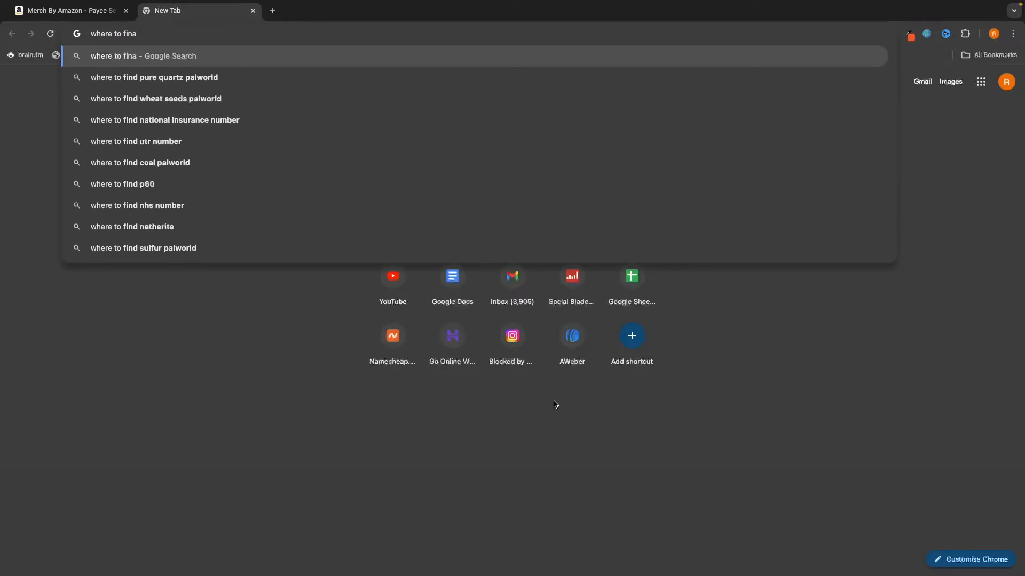
pyautogui.write('number')
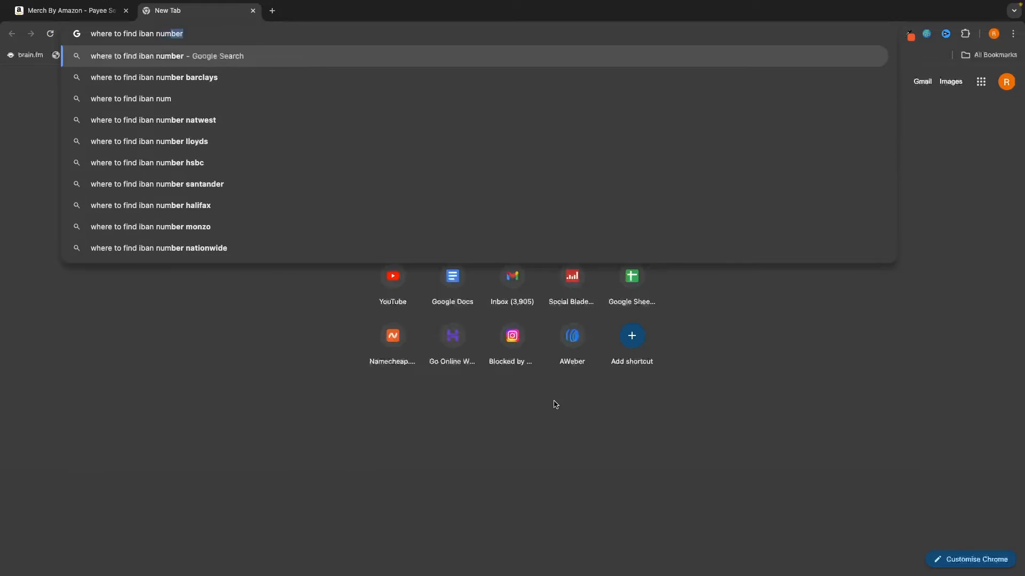
pyautogui.press('Return')
pyautogui.moveTo(128, 164); pyautogui.dragTo(276, 169)
pyautogui.click(275, 169)
pyautogui.moveTo(124, 189); pyautogui.dragTo(258, 186)
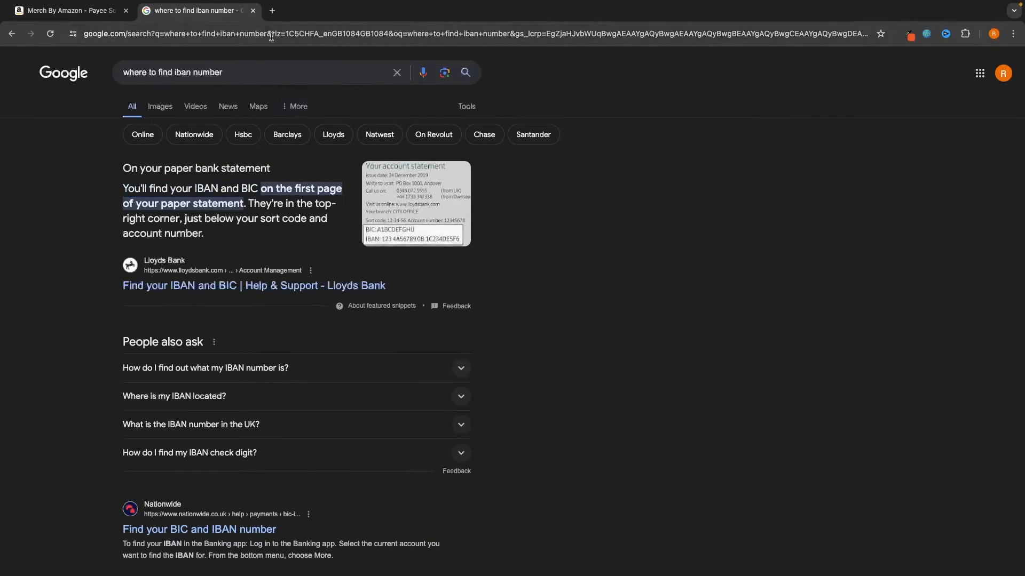
pyautogui.click(253, 11)
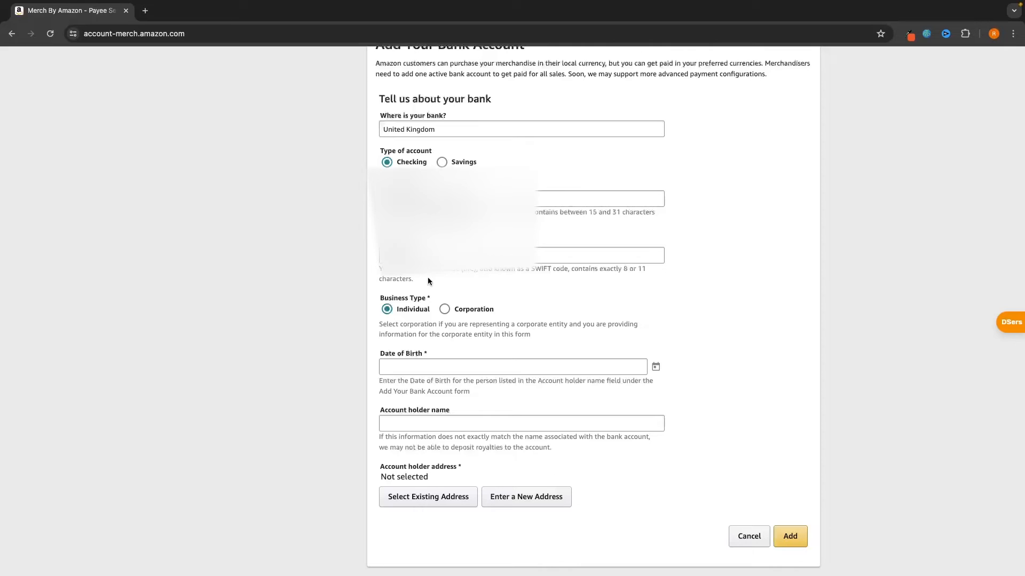
pyautogui.click(424, 367)
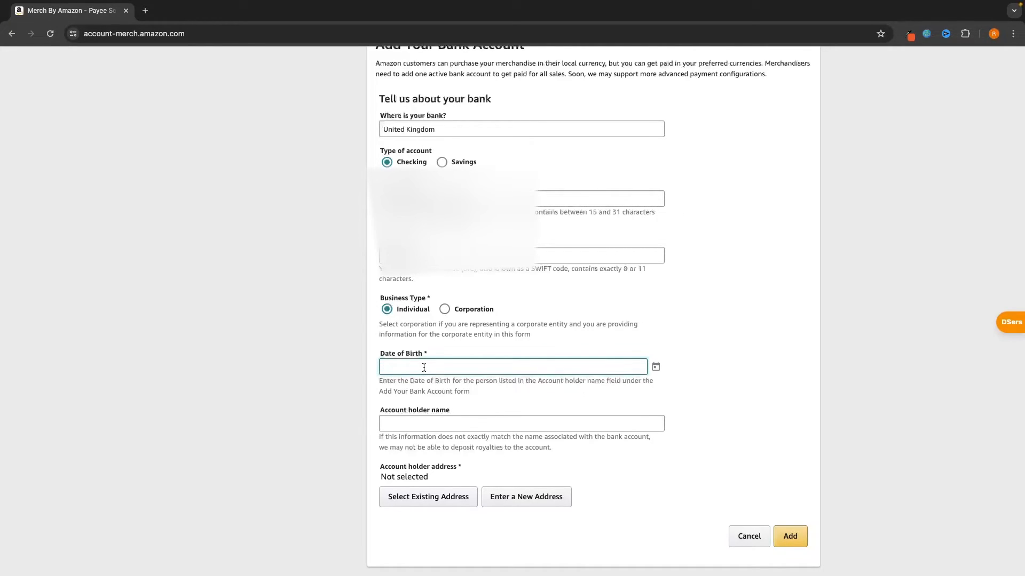
pyautogui.press('Tab')
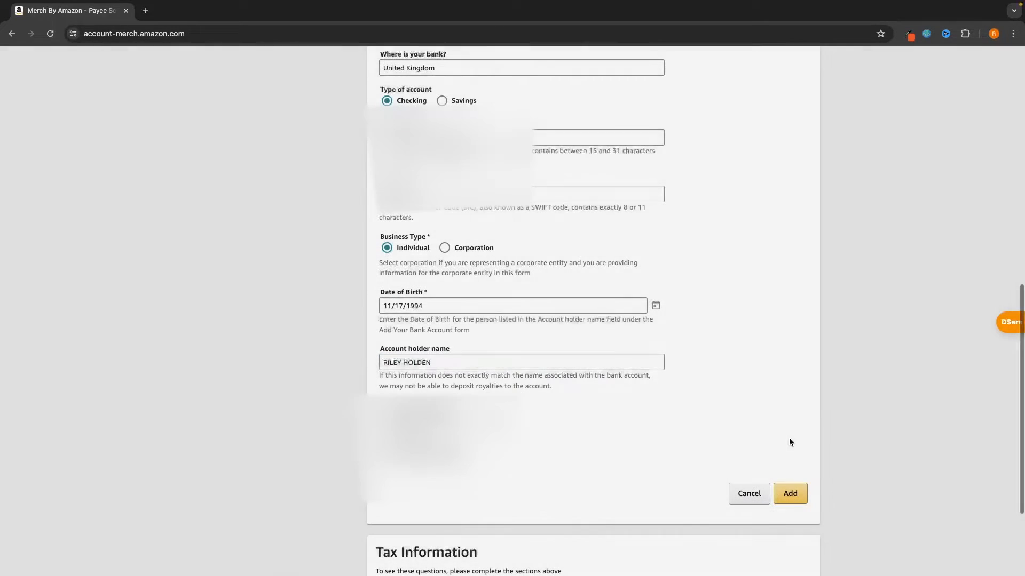
pyautogui.click(790, 475)
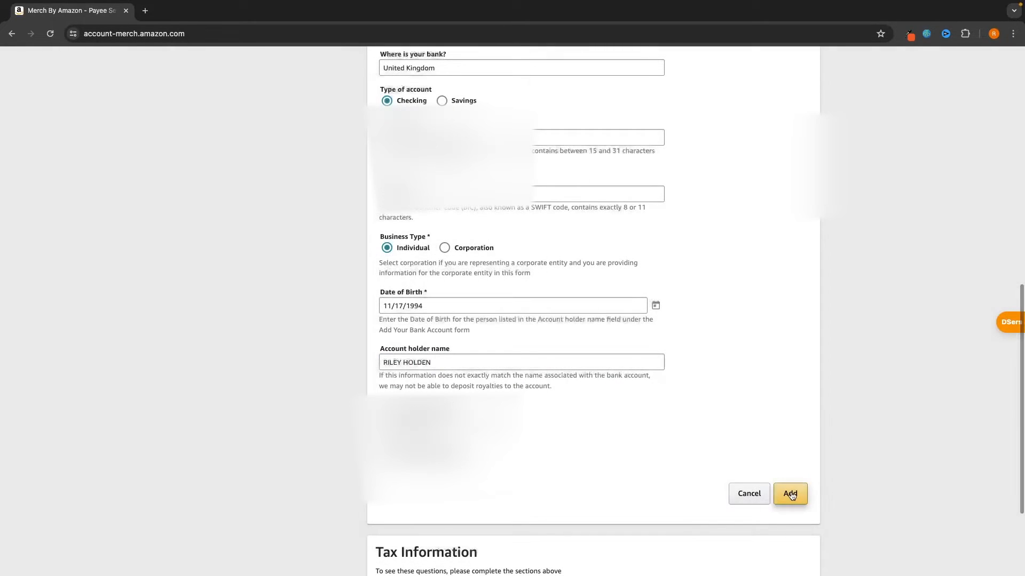
pyautogui.click(853, 197)
# Save the GBP United Kingdom bank account from the unsaved-changes dialog.
pyautogui.scroll(1, 835, 259)
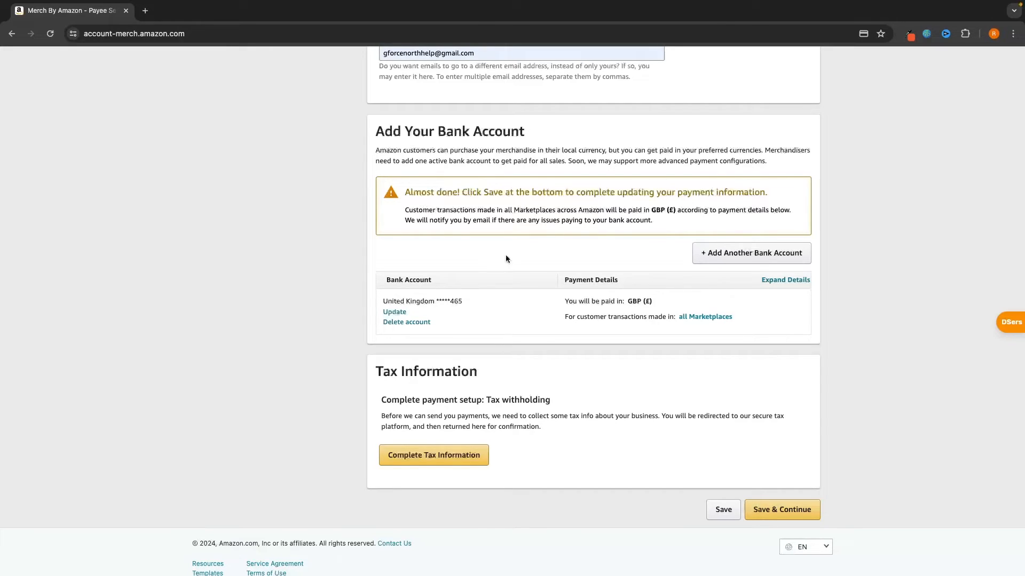
pyautogui.scroll(-1, 506, 259)
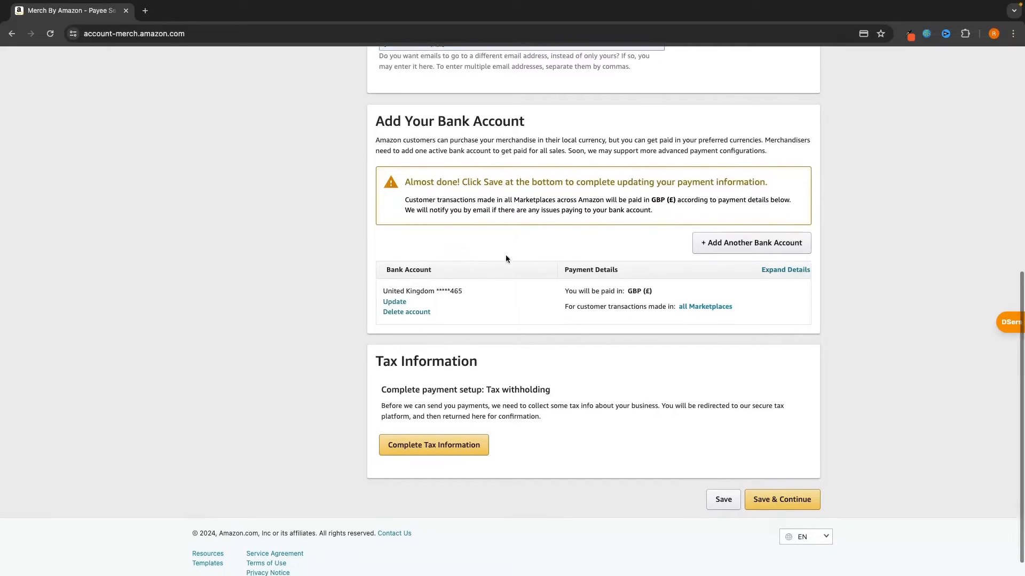
pyautogui.moveTo(368, 344); pyautogui.dragTo(482, 340)
pyautogui.click(482, 339)
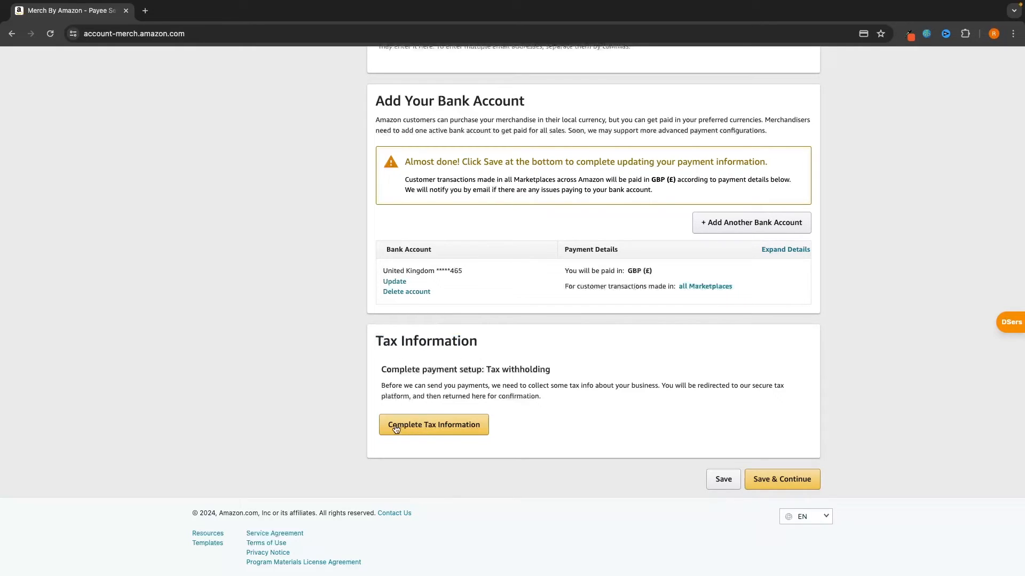
pyautogui.click(433, 425)
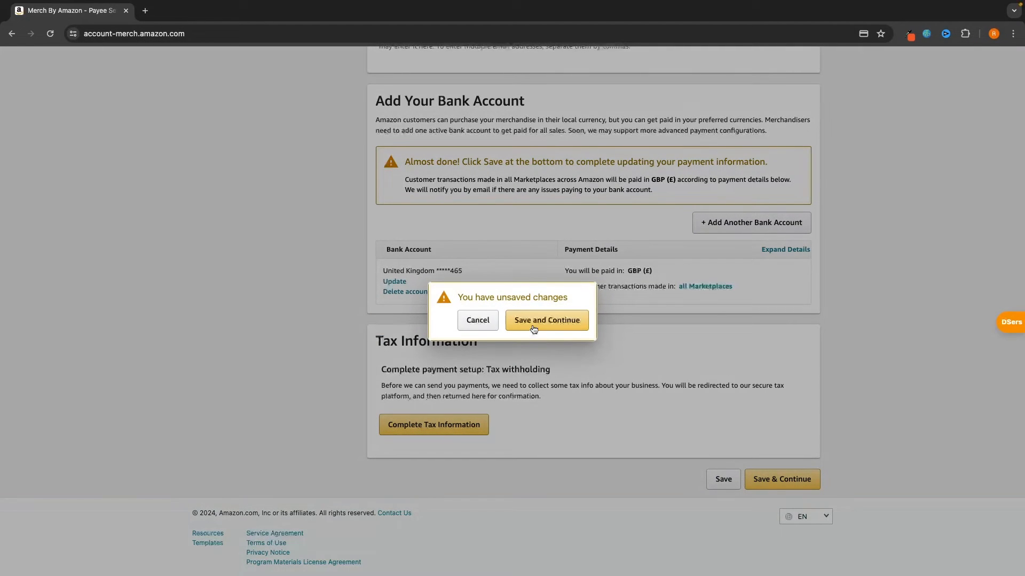
pyautogui.click(478, 320)
pyautogui.click(715, 480)
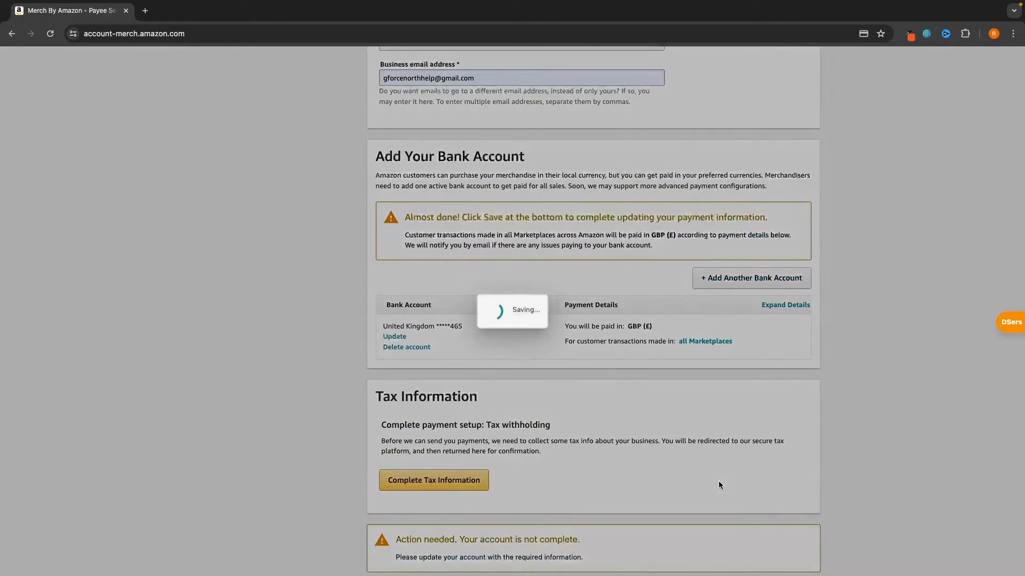
pyautogui.scroll(-2, 692, 438)
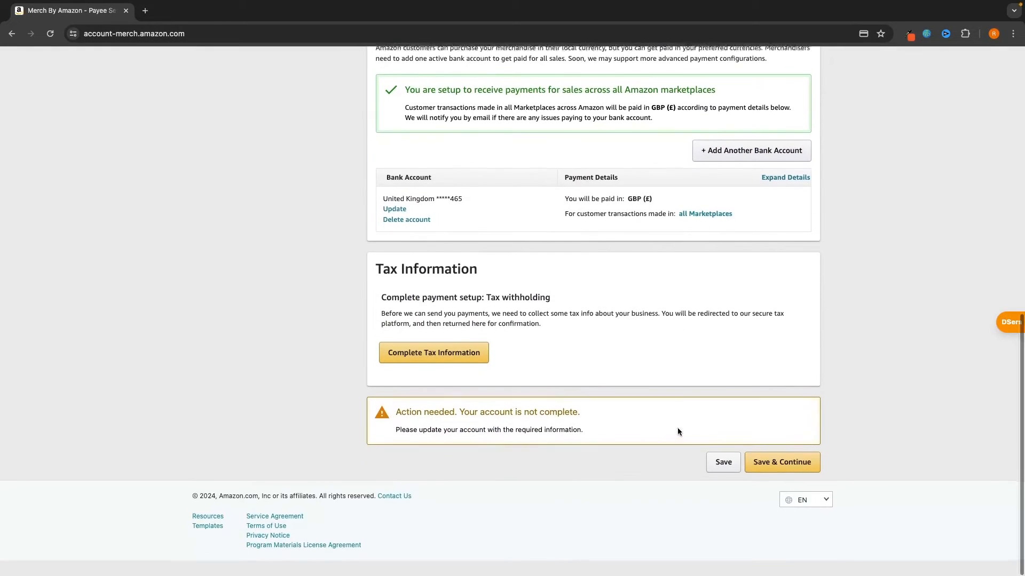
# Start the tax interview and keep the tax classification as Individual.
pyautogui.click(453, 370)
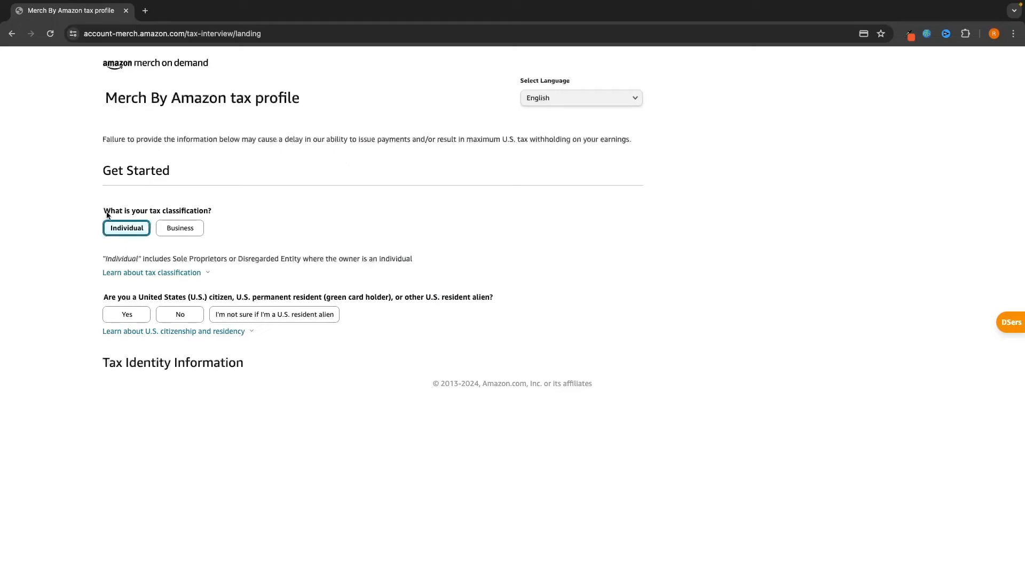
pyautogui.moveTo(107, 215); pyautogui.dragTo(238, 209)
pyautogui.click(238, 209)
pyautogui.click(175, 228)
pyautogui.click(125, 231)
# Answer No to both the U.S.-person and intermediary-agent questions.
pyautogui.click(182, 316)
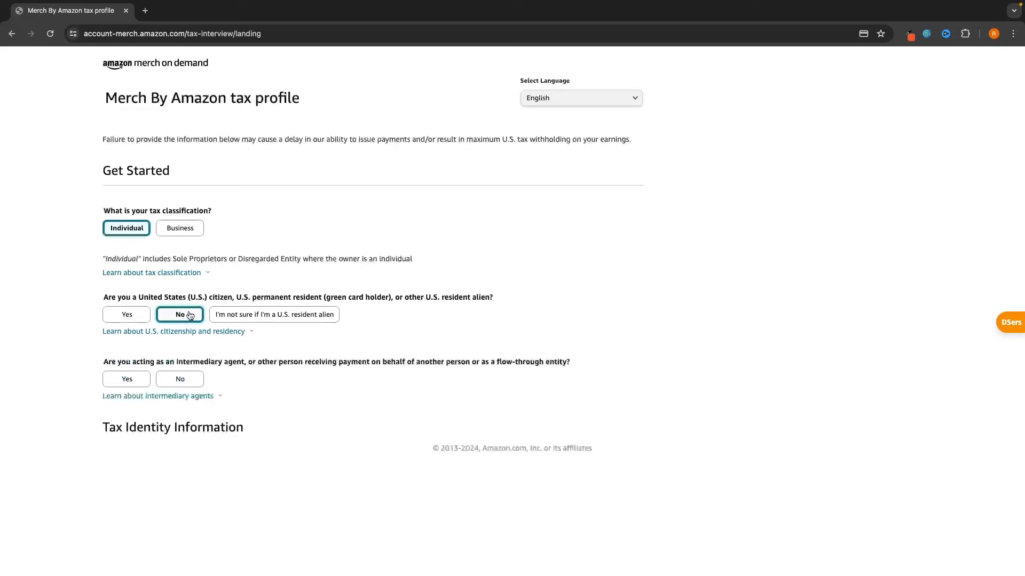
pyautogui.moveTo(100, 361); pyautogui.dragTo(258, 361)
pyautogui.click(401, 384)
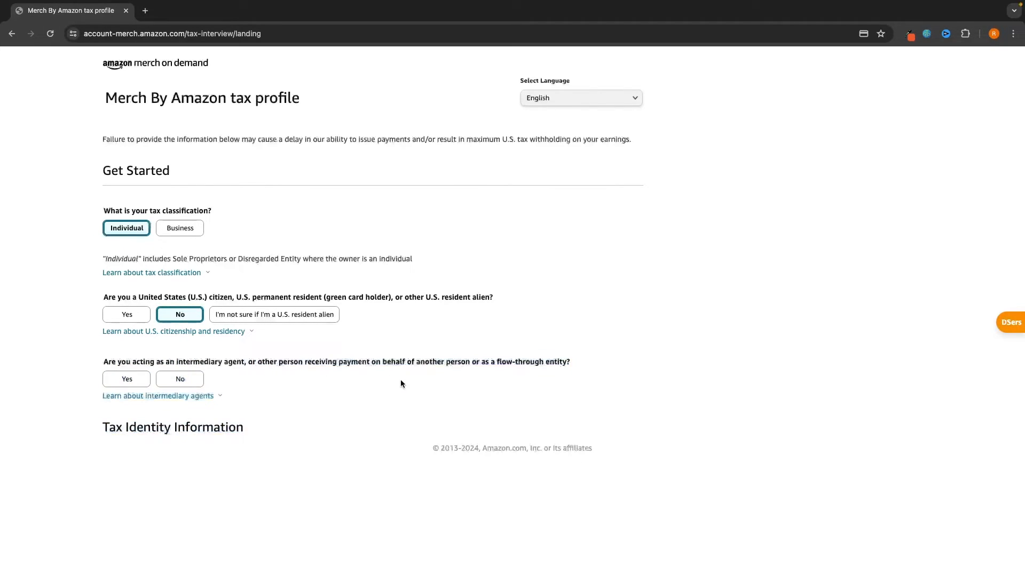
pyautogui.click(182, 380)
# Set citizenship to United Kingdom with Unique Taxpayer Reference Number as the tax ID type.
pyautogui.scroll(-6, 199, 390)
pyautogui.click(162, 197)
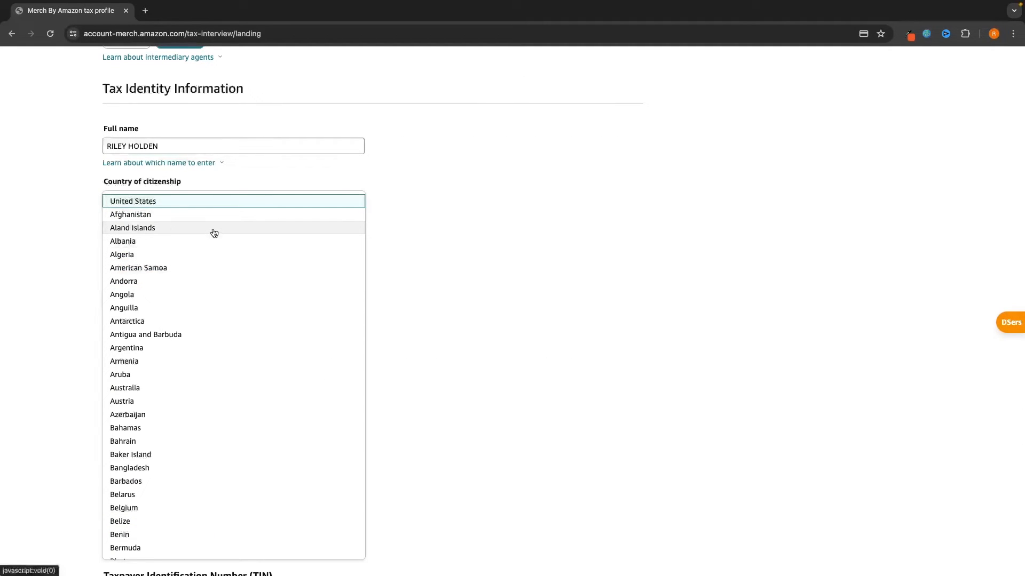
pyautogui.scroll(-20, 232, 320)
pyautogui.scroll(-13, 233, 321)
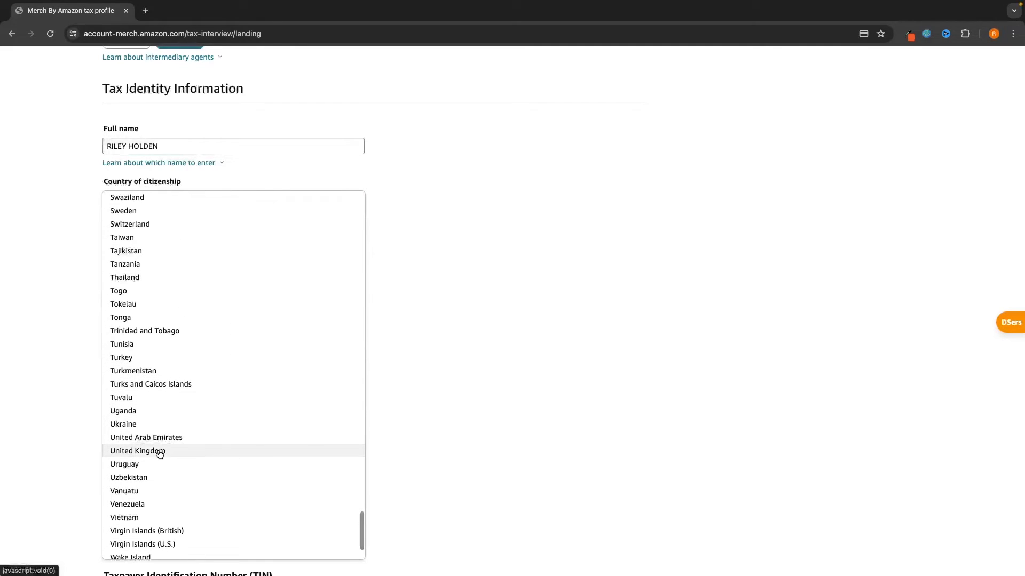
pyautogui.click(155, 454)
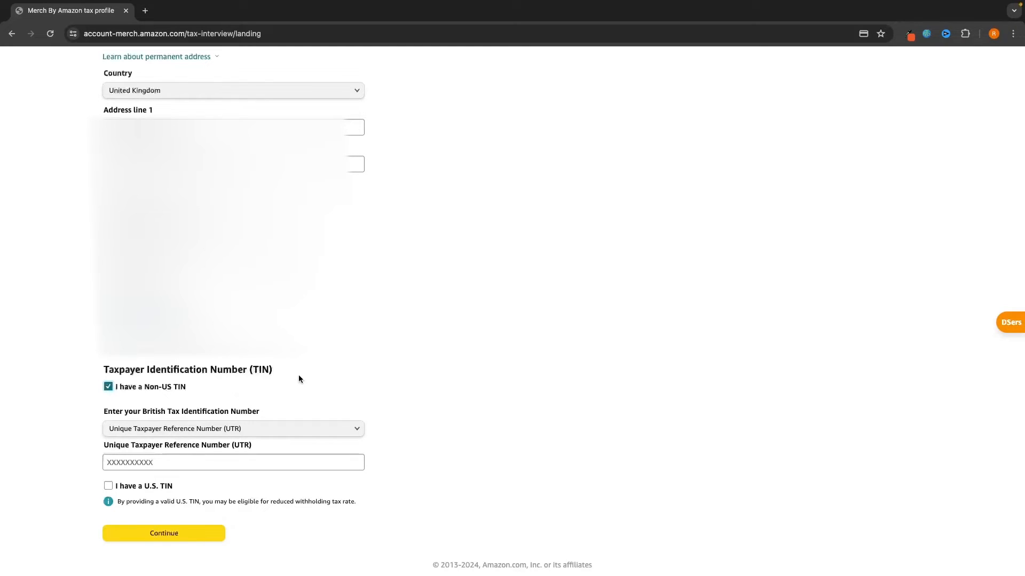
pyautogui.click(192, 429)
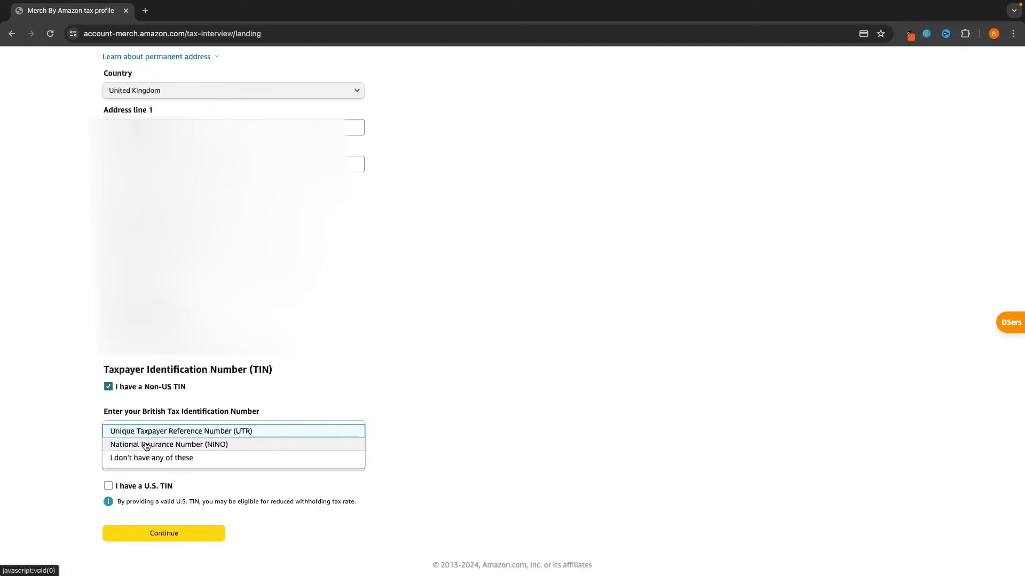
pyautogui.click(256, 432)
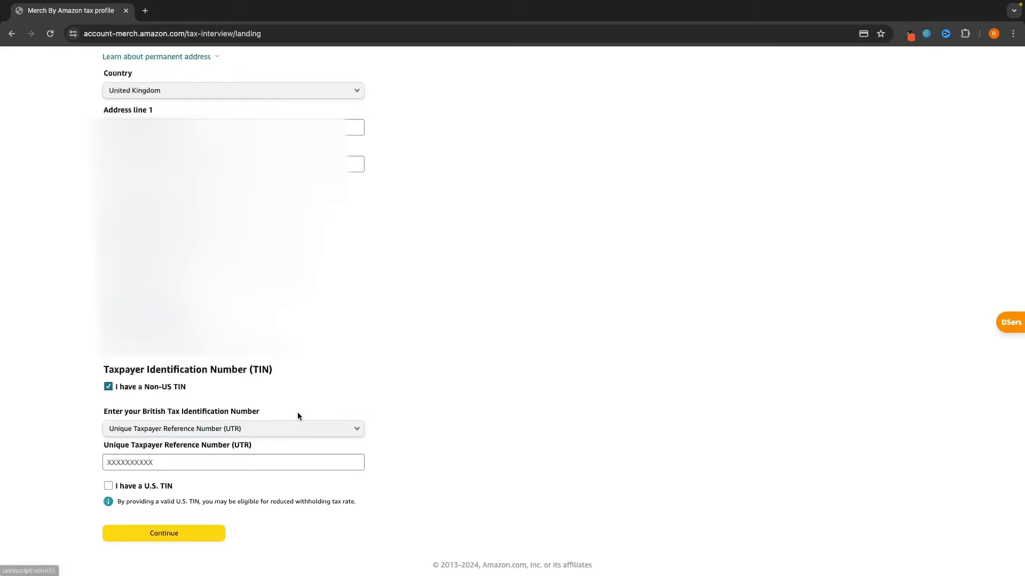
# Report a TIN applied for but not yet received, then save and preview the W-8BEN.
pyautogui.click(142, 389)
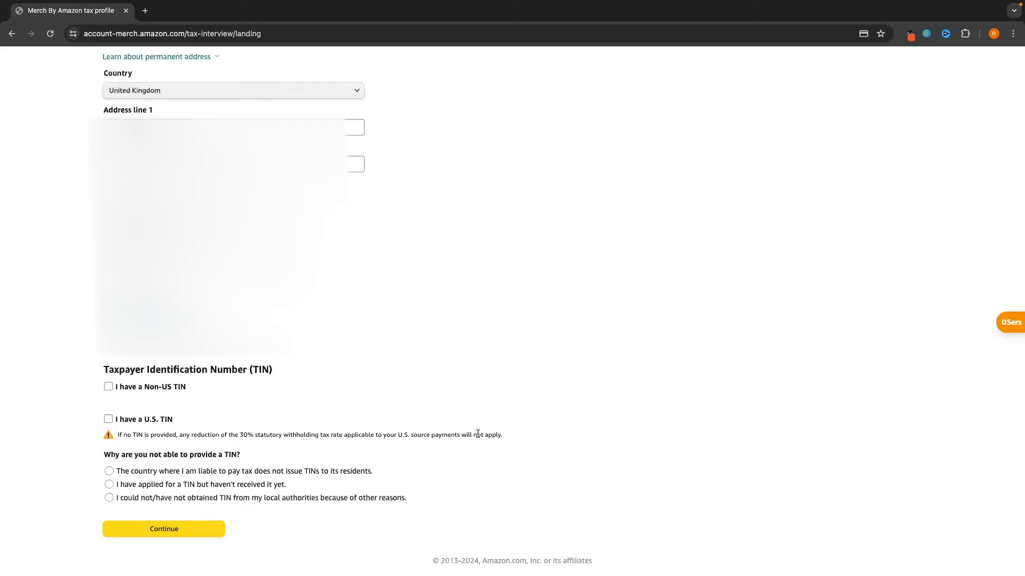
pyautogui.click(141, 389)
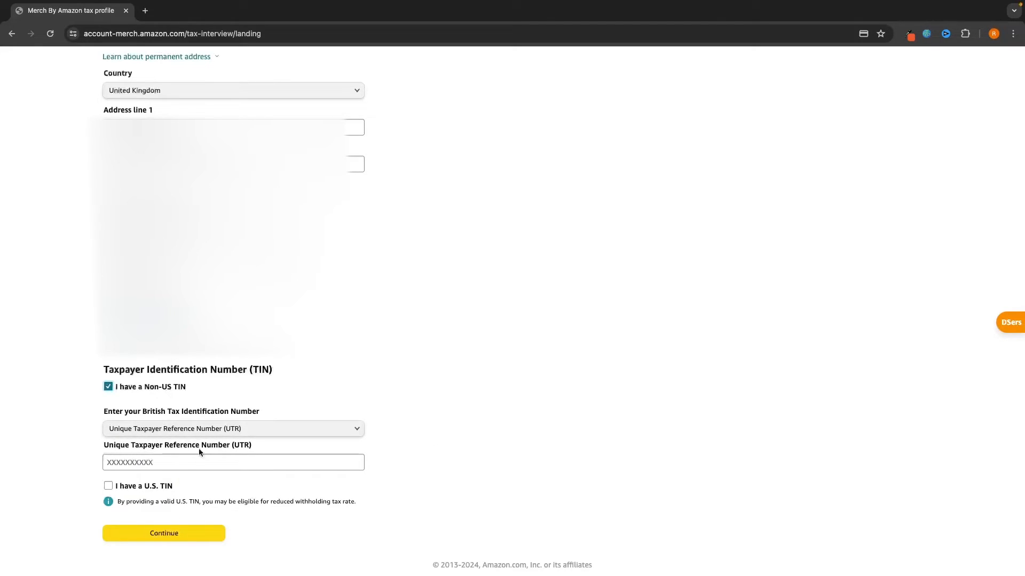
pyautogui.click(167, 392)
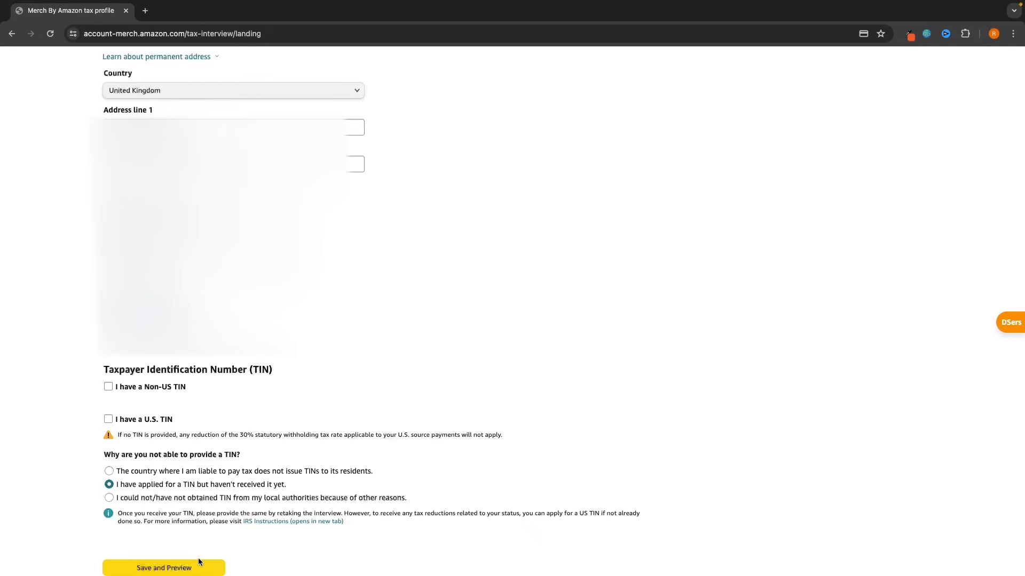
pyautogui.click(195, 564)
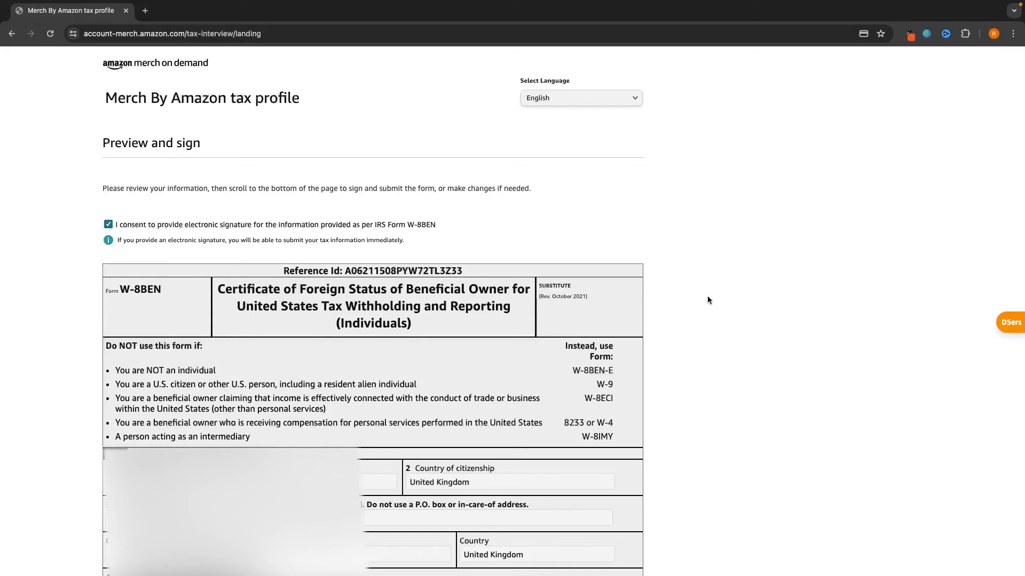
# Certify the W-8BEN, sign it with your full name, and submit the form.
pyautogui.scroll(-4, 707, 300)
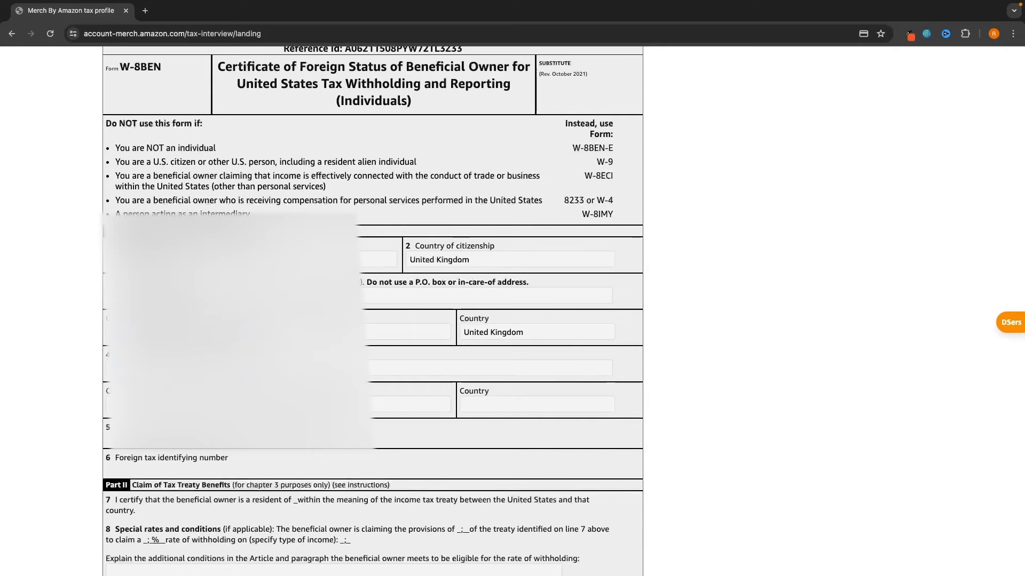
pyautogui.scroll(-15, 773, 368)
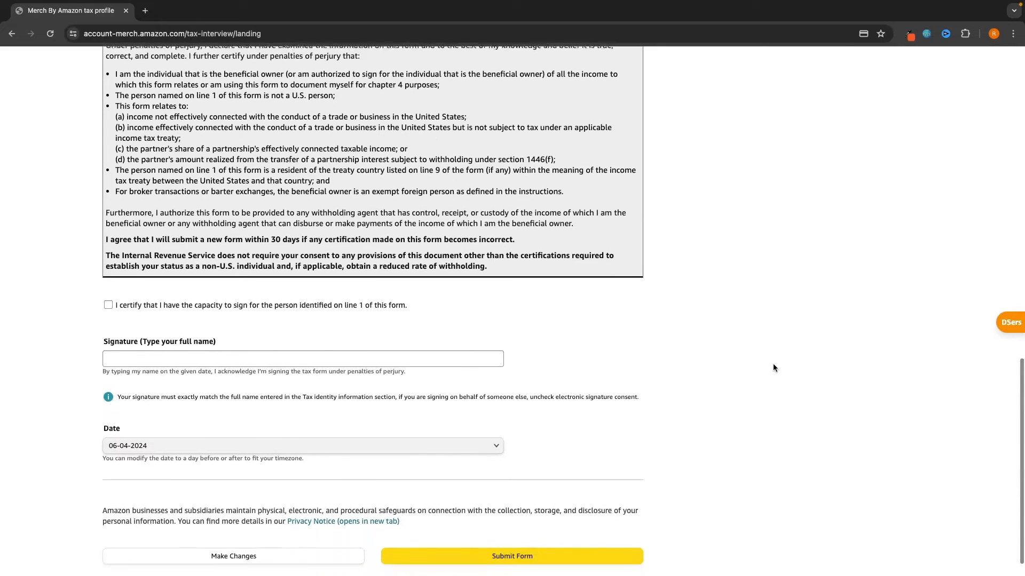
pyautogui.click(134, 281)
pyautogui.click(197, 335)
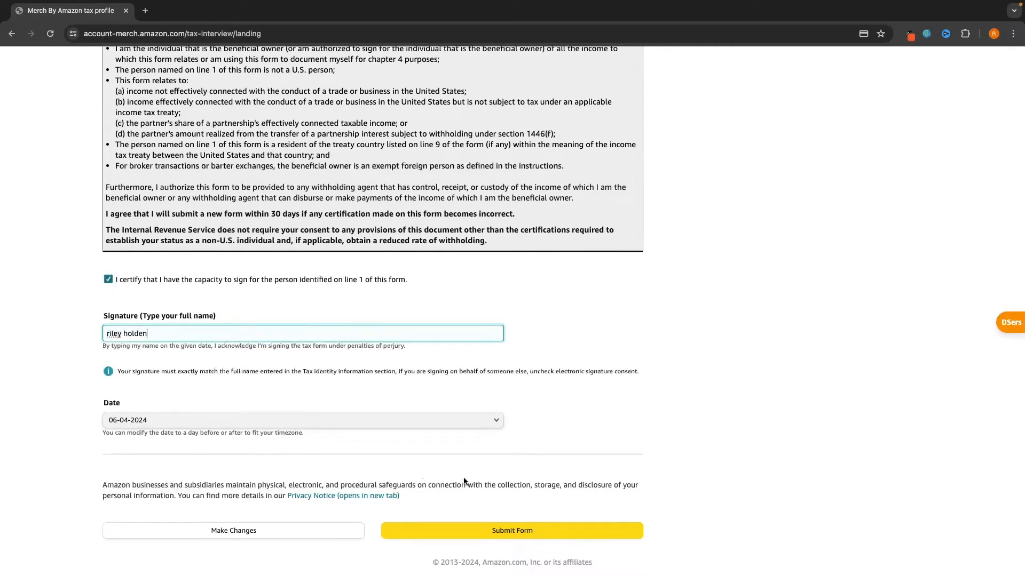
pyautogui.click(508, 529)
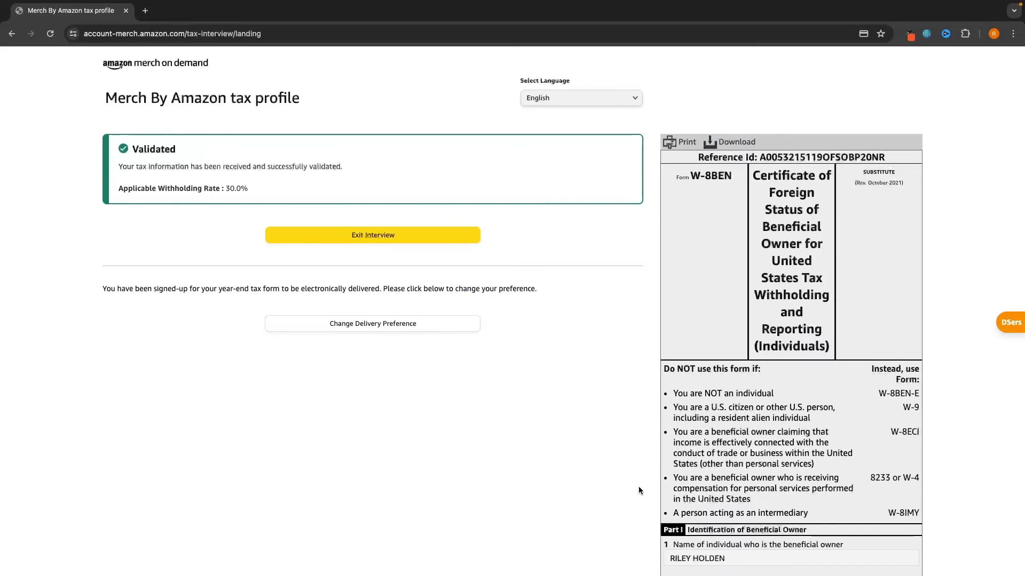
# Exit the completed tax interview and save the payee details to reach the Sign up Form.
pyautogui.moveTo(118, 167); pyautogui.dragTo(351, 167)
pyautogui.click(373, 161)
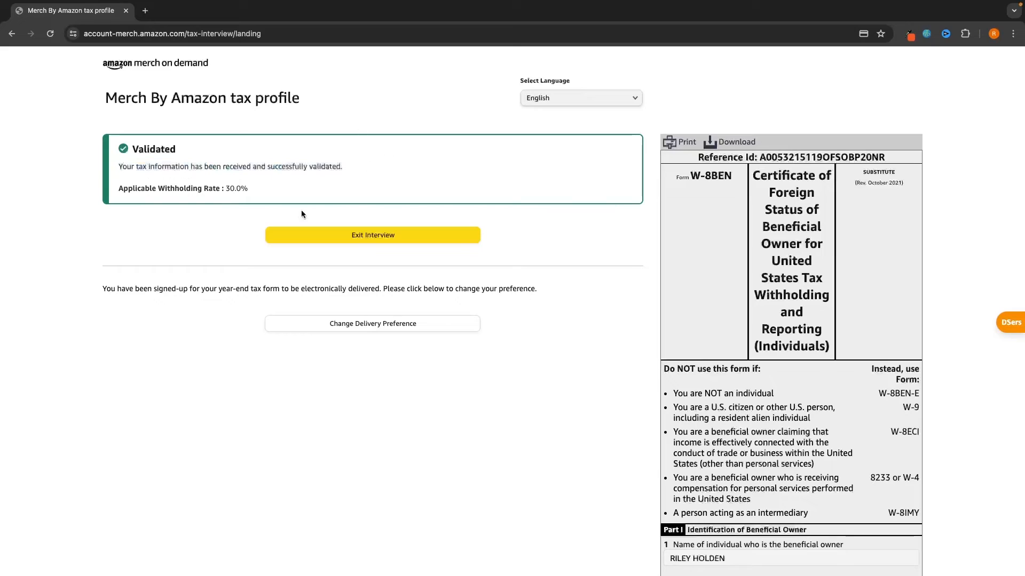
pyautogui.click(338, 237)
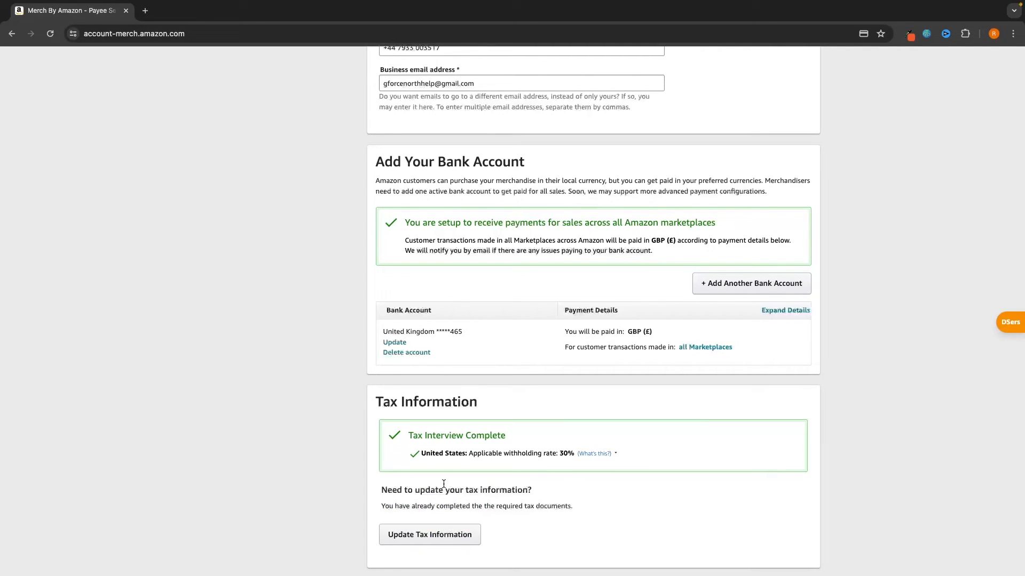
pyautogui.scroll(-3, 444, 484)
pyautogui.click(781, 478)
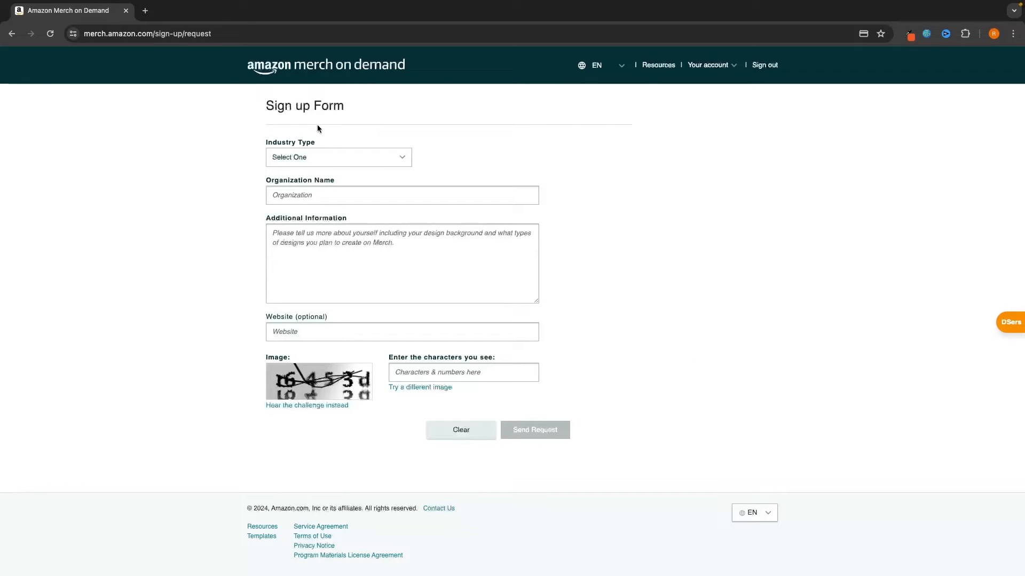
# Choose Novelty T-shirt Business from the Industry Type dropdown.
pyautogui.click(309, 154)
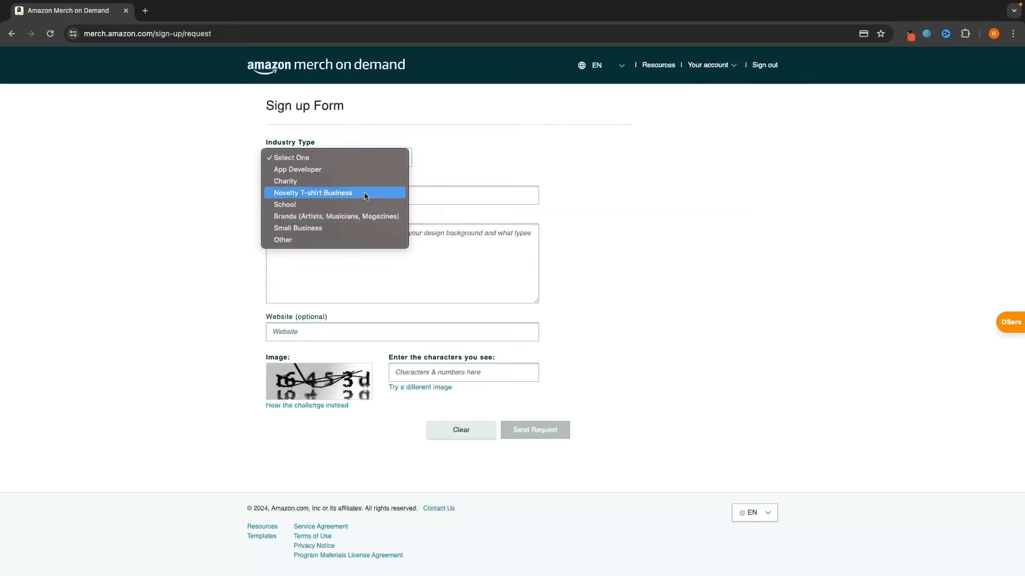
pyautogui.click(357, 141)
pyautogui.click(316, 153)
pyautogui.click(342, 195)
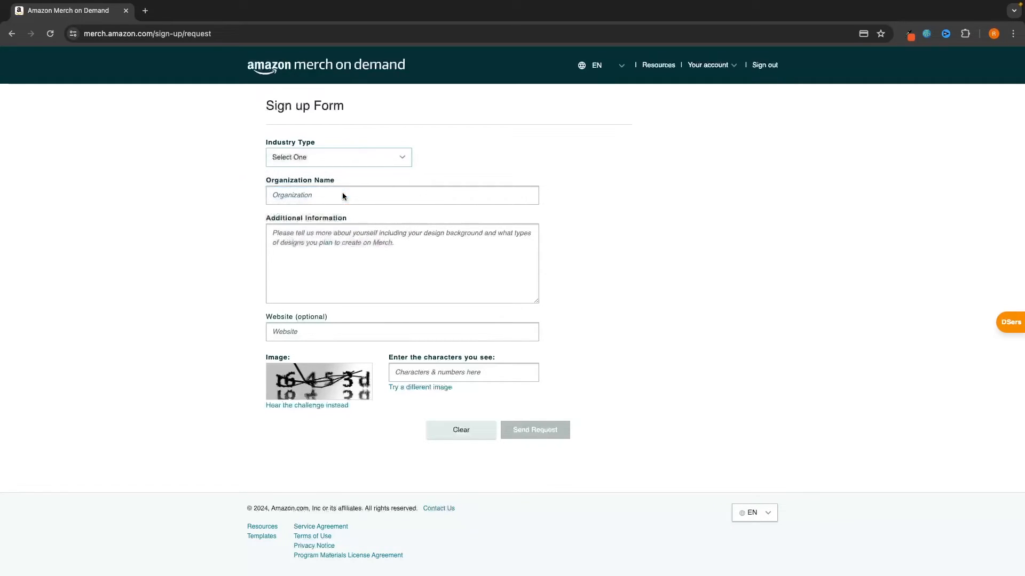
pyautogui.moveTo(266, 179); pyautogui.dragTo(339, 178)
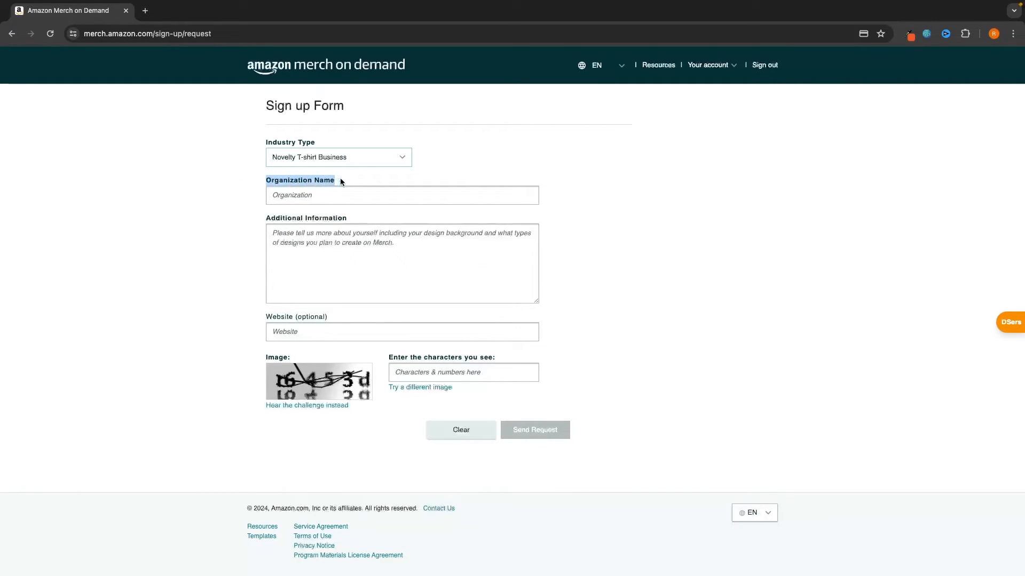
pyautogui.click(349, 192)
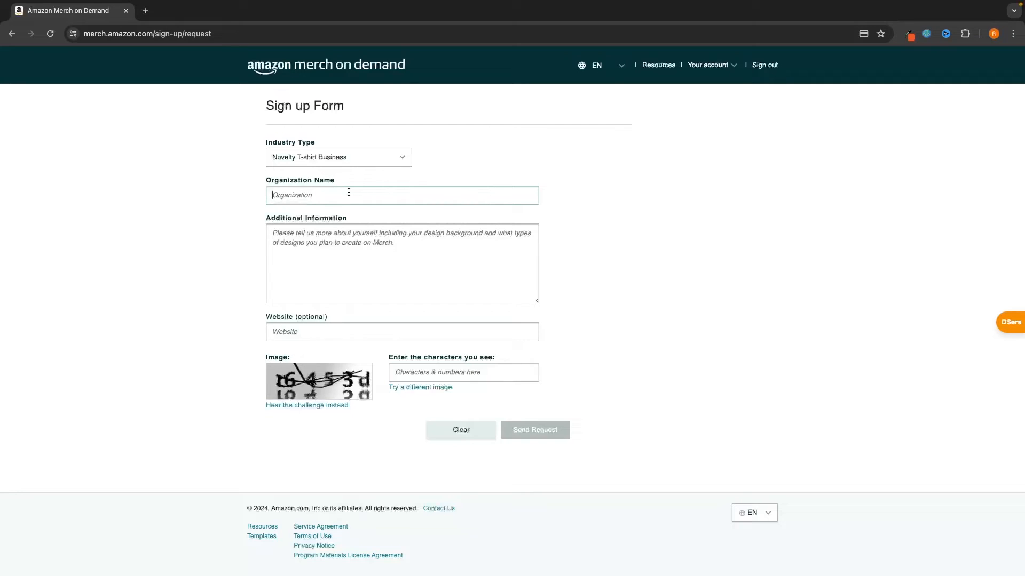
# Enter 'G-Force North' as Organization Name and paste the prepared description into Additional Information.
pyautogui.write('G-Force North')
pyautogui.click(322, 262)
pyautogui.click(434, 290)
pyautogui.write('I have been selling with print on demand for over a year at this point, the primary platforms I use are Redbubble, Zazzle and Shopify')
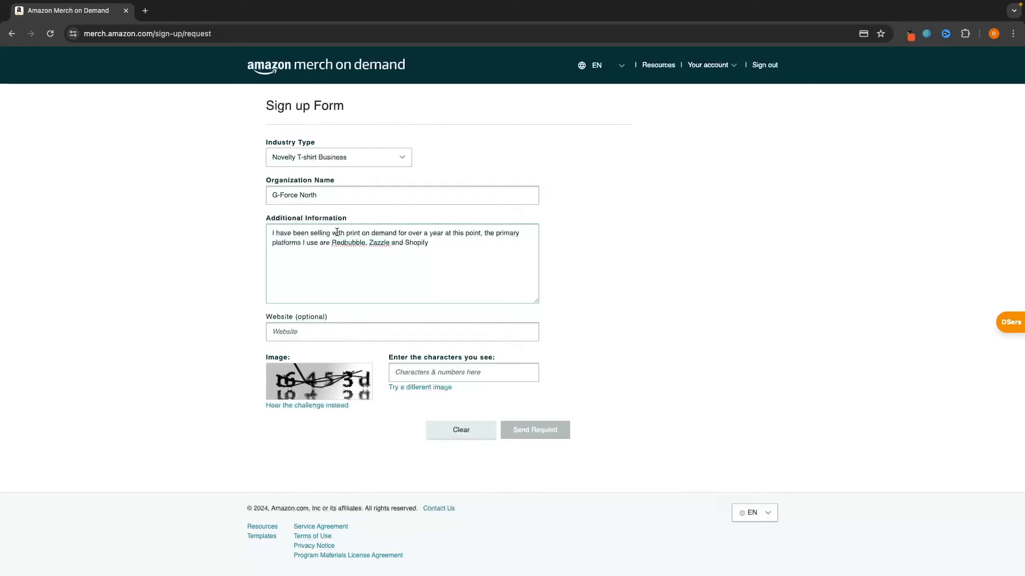
# End the description with a period and begin a Redbubble link line below it.
pyautogui.moveTo(485, 233); pyautogui.dragTo(493, 245)
pyautogui.click(494, 245)
pyautogui.write('.')
pyautogui.press('Return')
pyautogui.press('Return')
pyautogui.write('Ruedbubble -')
# Add Zazzle and Shopify link lines, then clear all Additional Information text.
pyautogui.write('link Zazzle - link Shop')
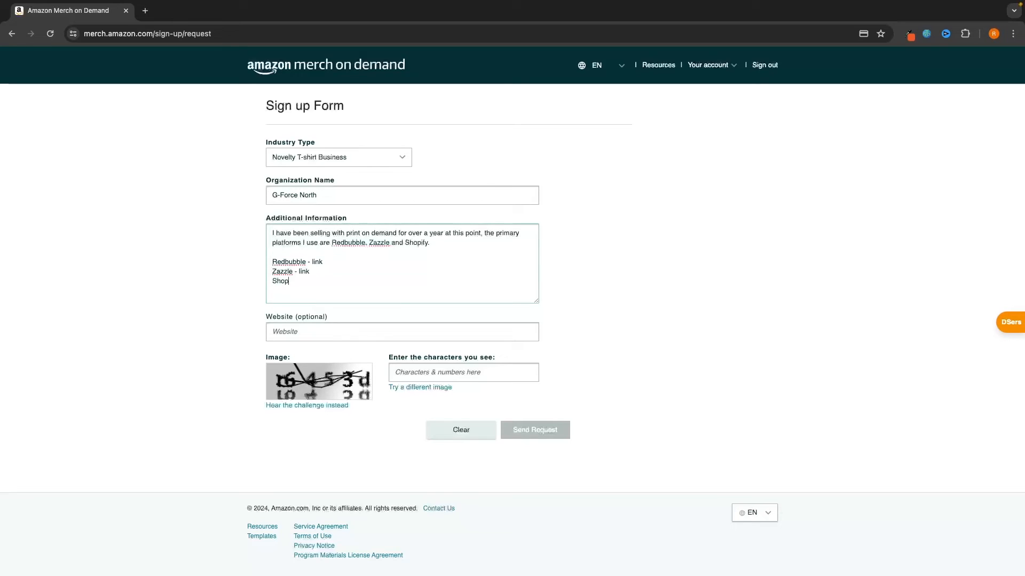
pyautogui.write('ify - link')
pyautogui.hotkey('ctrl', 'a')
pyautogui.press('BackSpace')
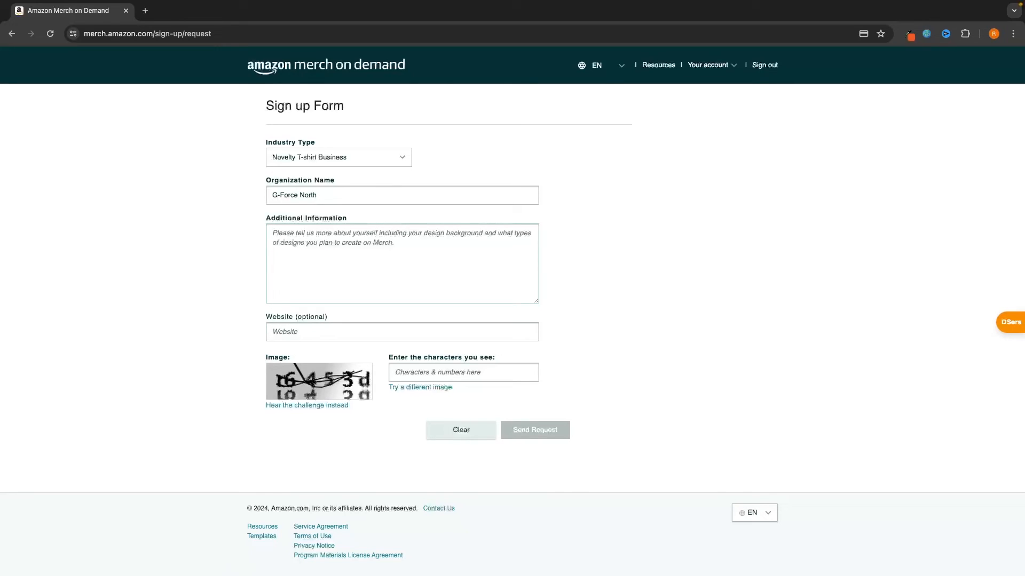
# Draft a new description about researching print on demand via YouTube, mentioning cats, dogs and coffee.
pyautogui.write('I have')
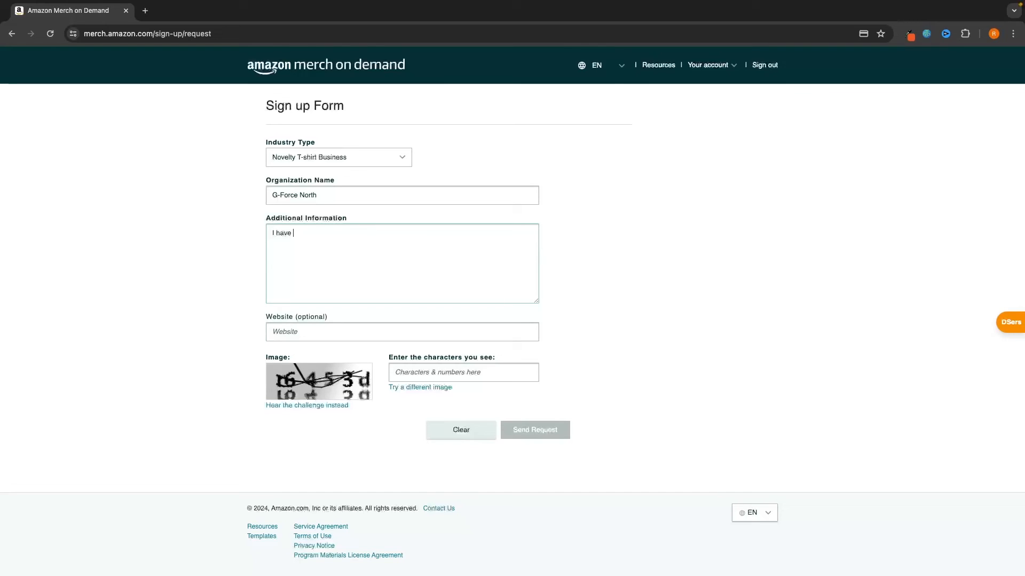
pyautogui.write('been researching print on demand using YouTube for the past few months, I know how print on demand works and I know that i cannot create copyrighted designs. My designs so far have been created around')
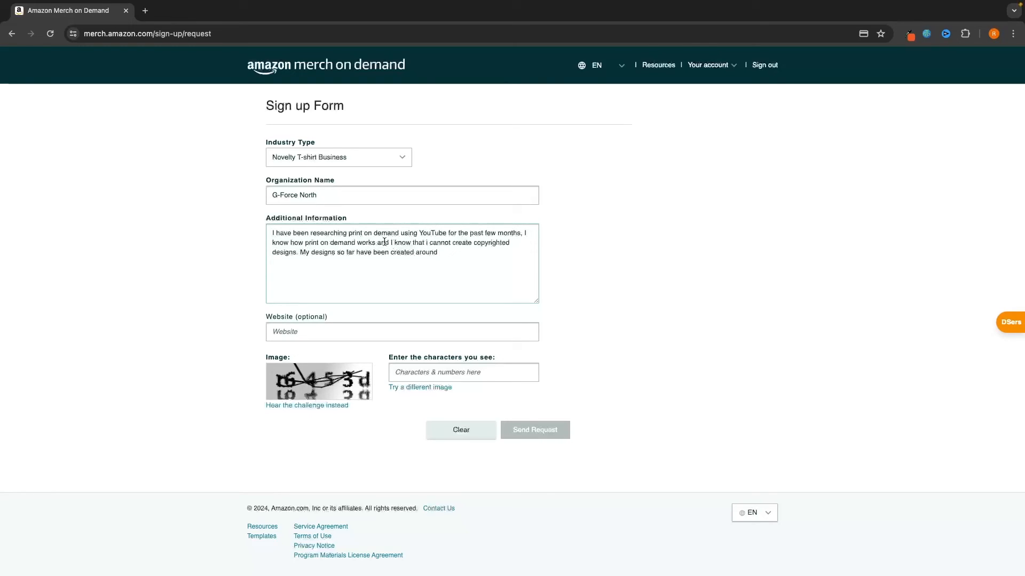
pyautogui.moveTo(390, 243); pyautogui.dragTo(494, 250)
pyautogui.click(495, 255)
pyautogui.write('cats, dog ')
pyautogui.write(' coffee')
# Delete the whole draft, leaving Additional Information empty and flagged as required.
pyautogui.moveTo(522, 256); pyautogui.dragTo(318, 213)
pyautogui.hotkey('ctrl', 'c')
pyautogui.press('BackSpace')
pyautogui.click(728, 340)
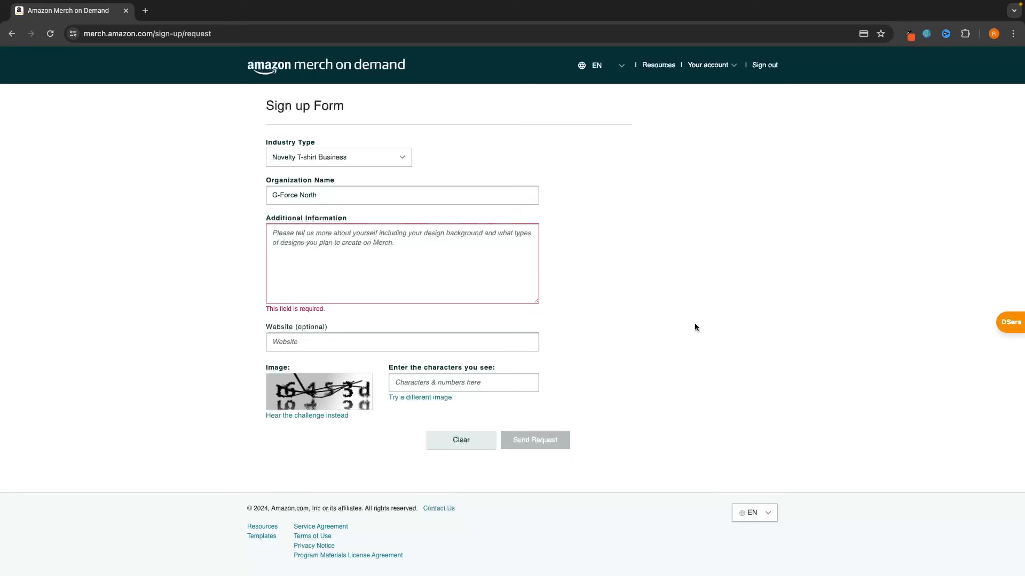
# Paste the YouTube-research description, enter captcha 'r6', and send the request, resubmitting after the error.
pyautogui.click(427, 280)
pyautogui.hotkey('ctrl', 'v')
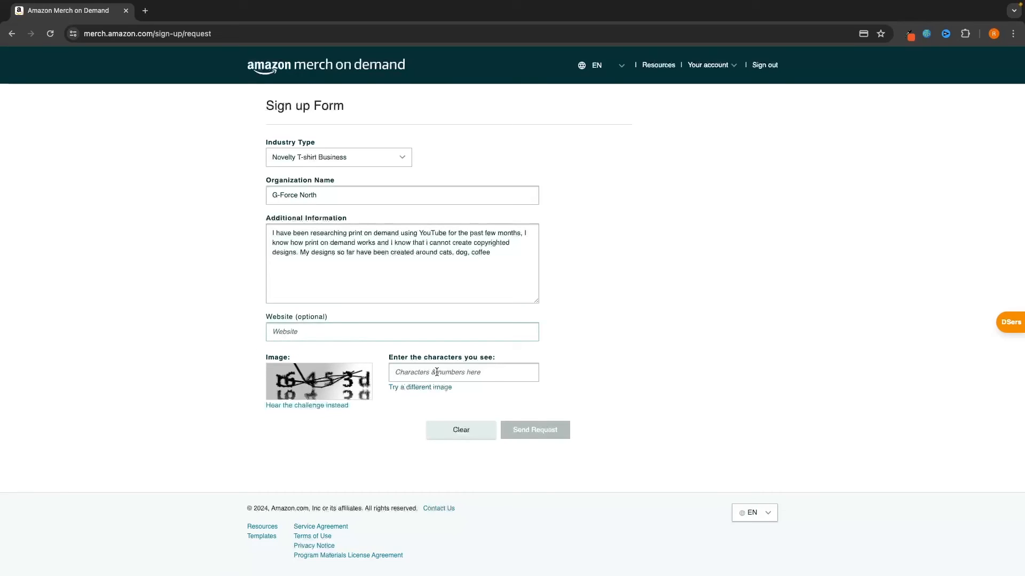
pyautogui.write('r6453d')
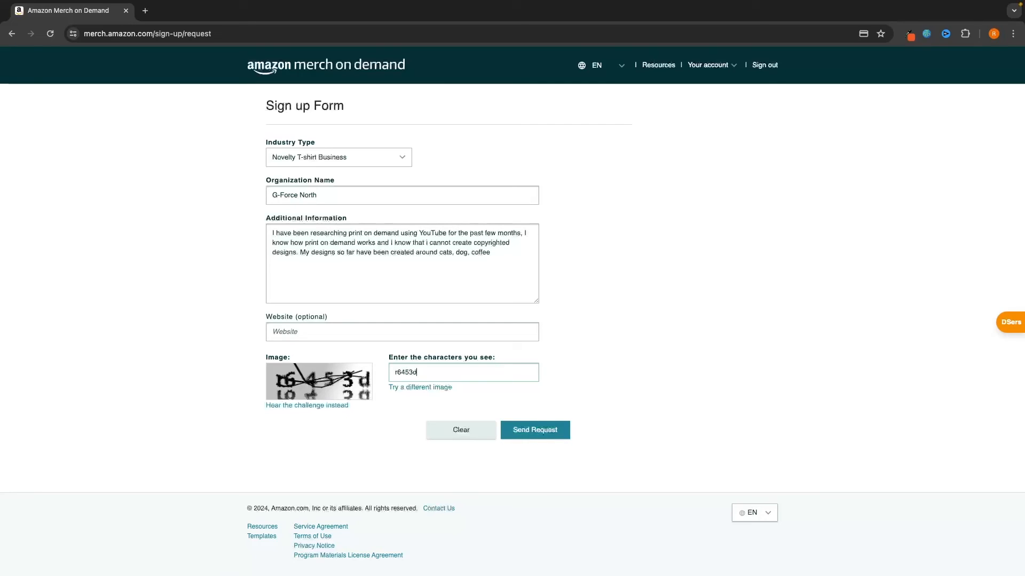
pyautogui.click(540, 430)
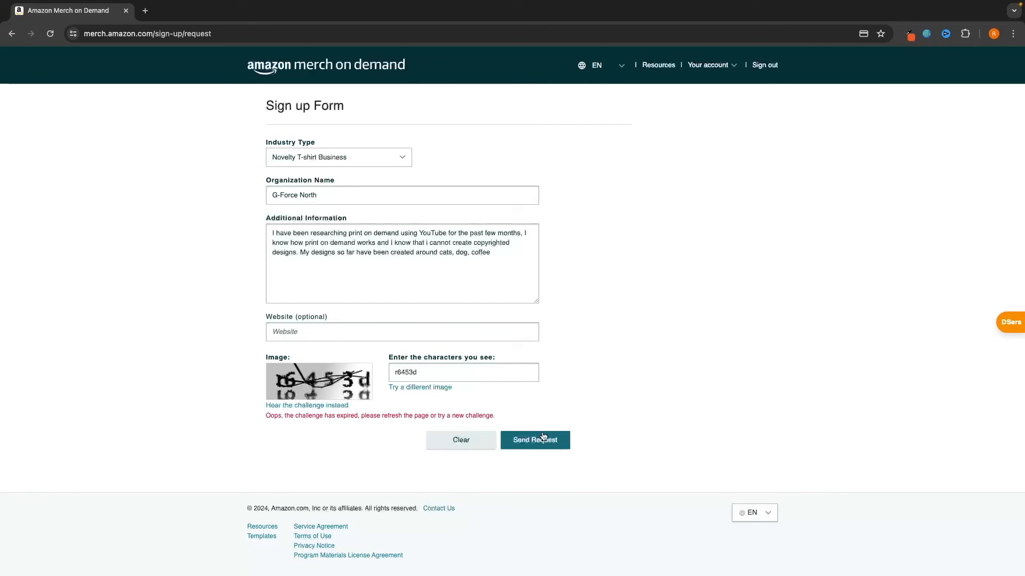
pyautogui.click(410, 387)
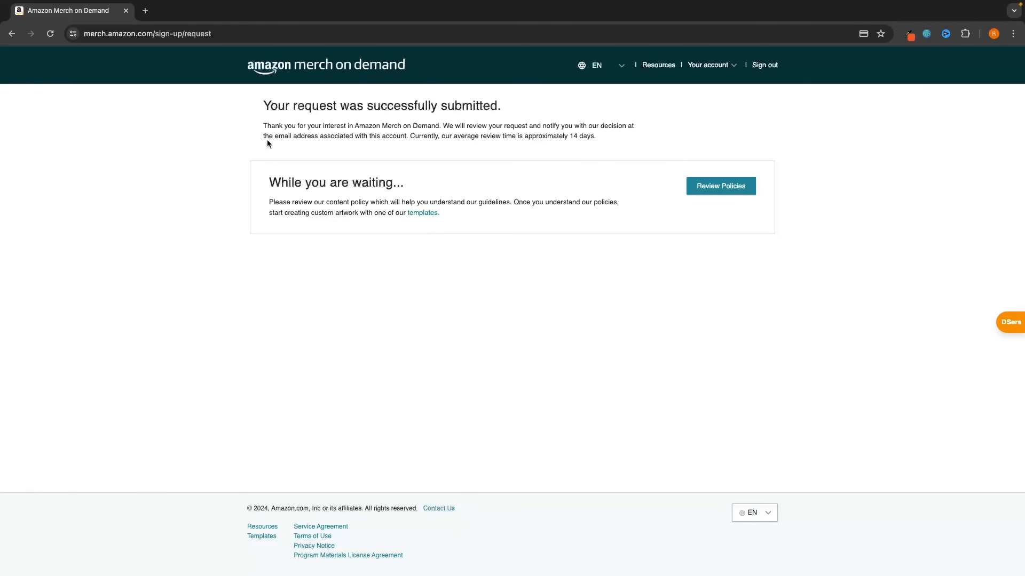
pyautogui.moveTo(262, 111); pyautogui.dragTo(502, 111)
pyautogui.click(531, 113)
pyautogui.moveTo(411, 137); pyautogui.dragTo(604, 139)
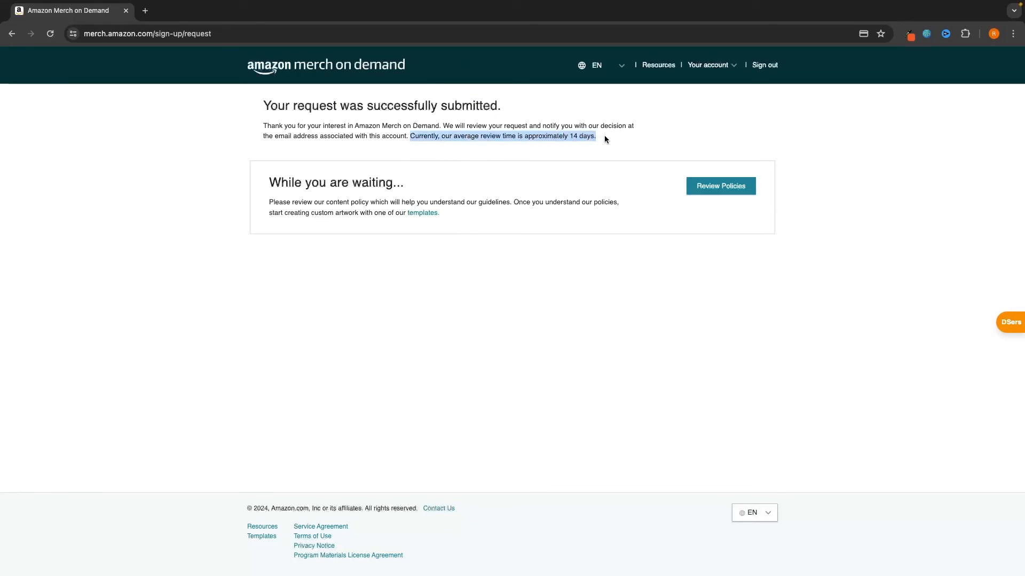
pyautogui.click(609, 139)
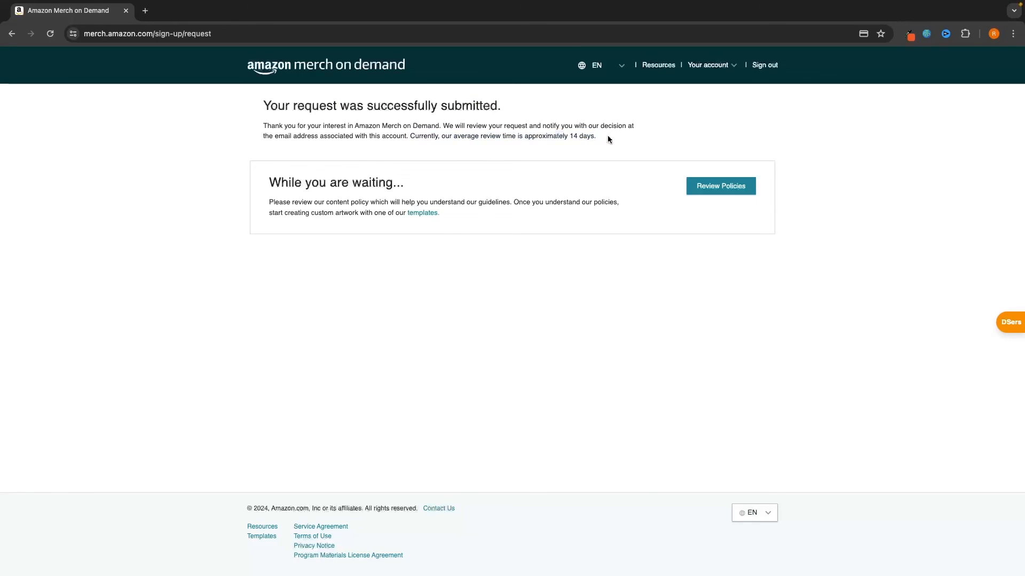